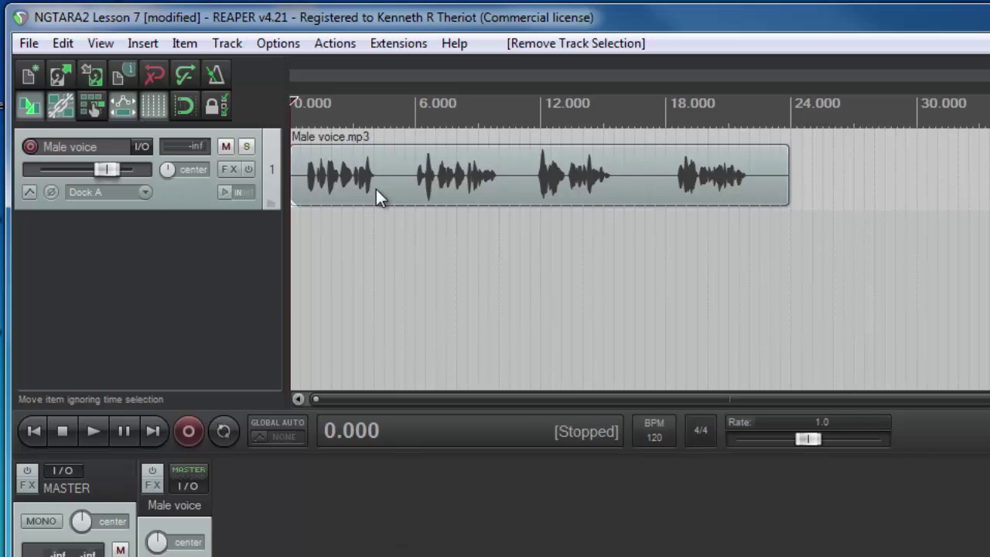
pyautogui.click(151, 49)
pyautogui.click(173, 62)
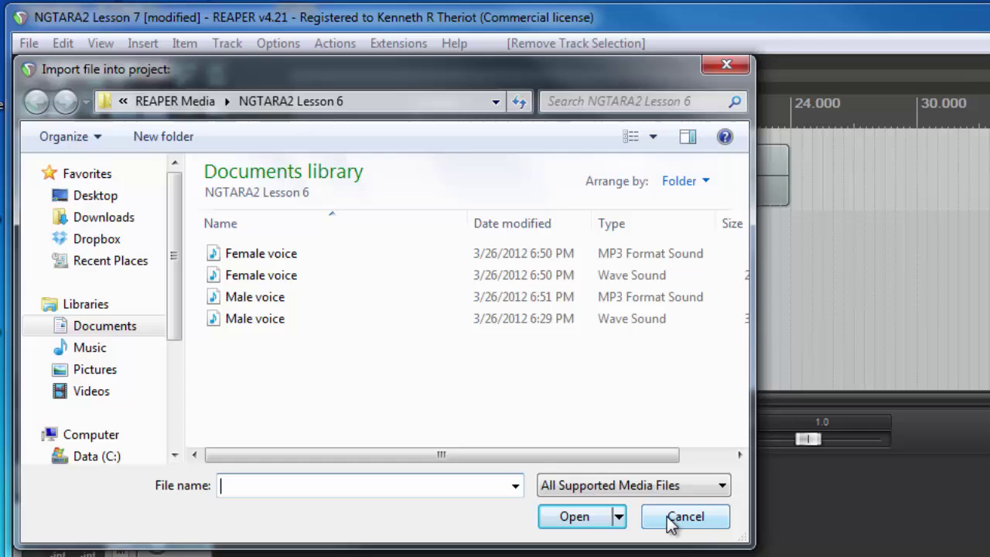
pyautogui.click(671, 520)
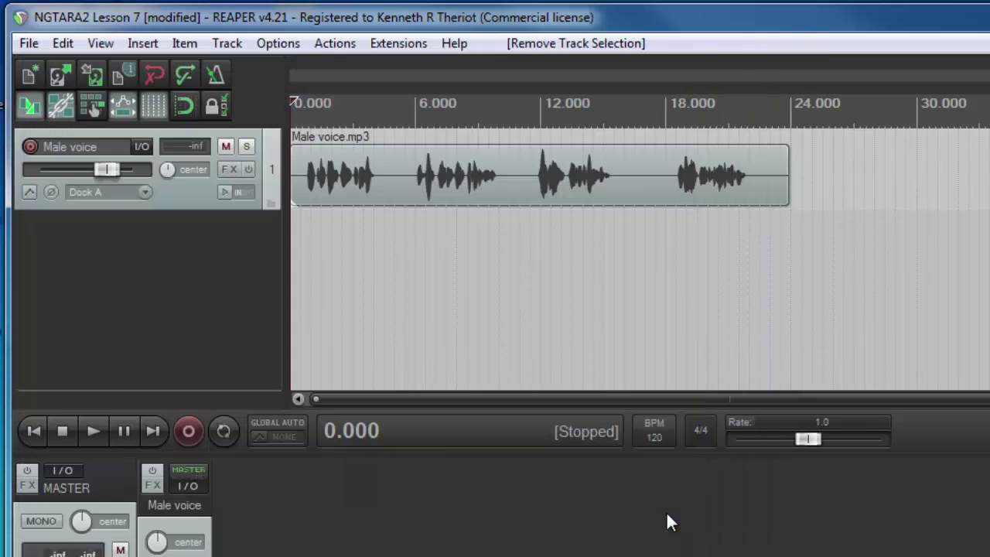
# Step: Auto-split the Male voice item at its silences into four items, shifted to start at 0
pyautogui.click(424, 249)
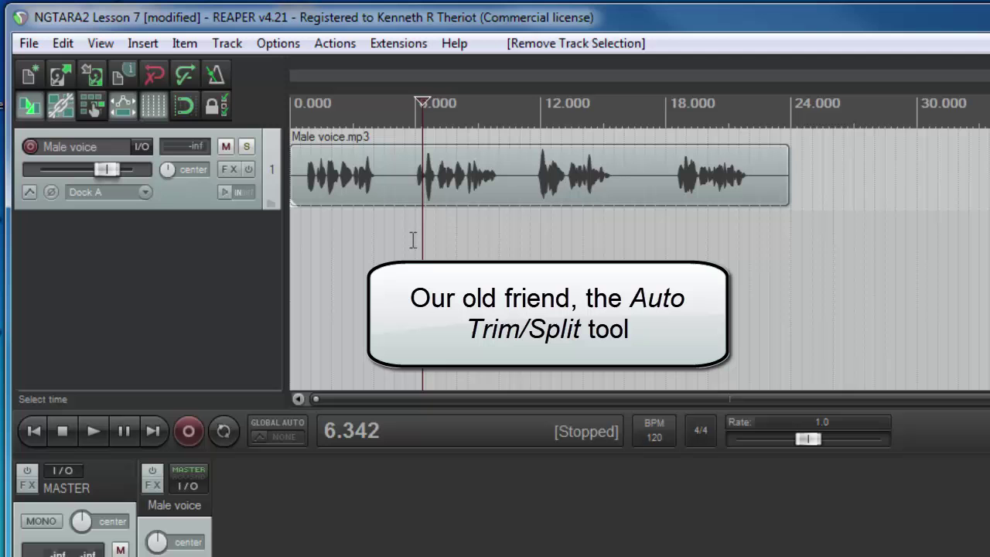
pyautogui.click(411, 196)
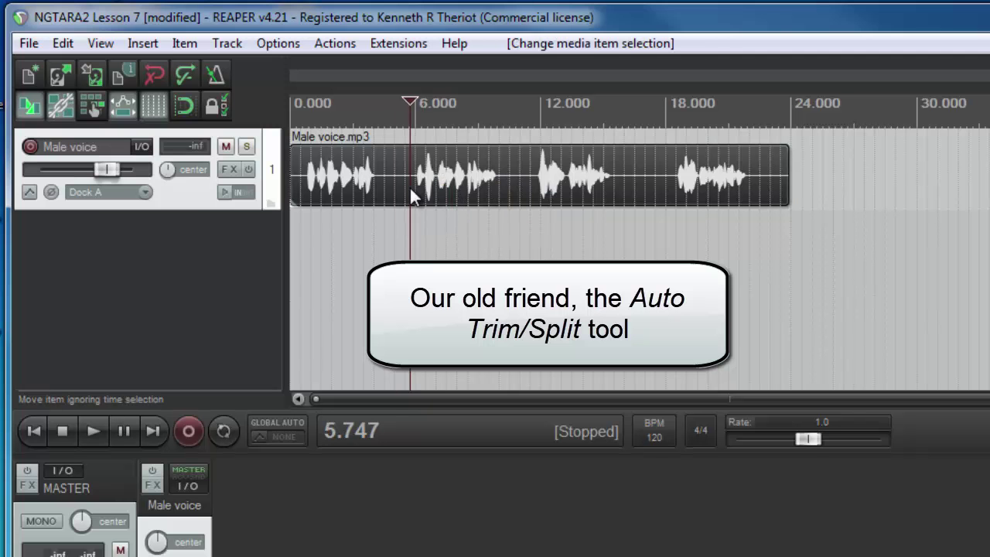
pyautogui.hotkey('ctrl', 'alt', 't')
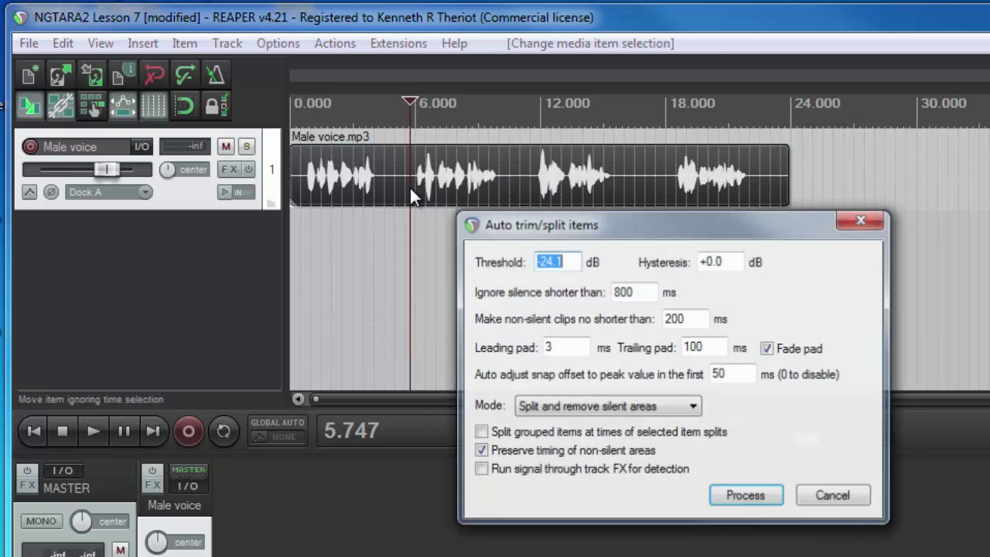
pyautogui.click(743, 496)
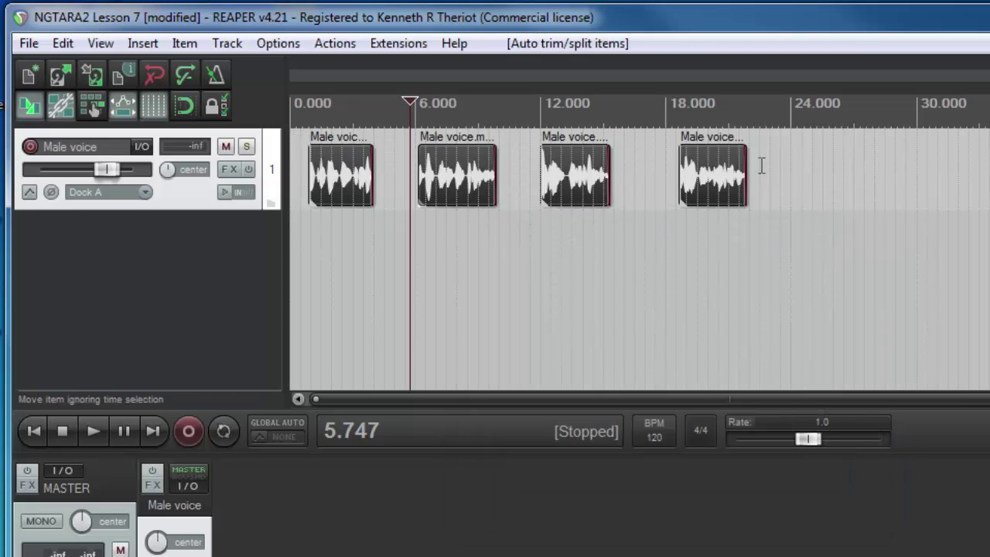
pyautogui.moveTo(344, 192); pyautogui.dragTo(323, 192)
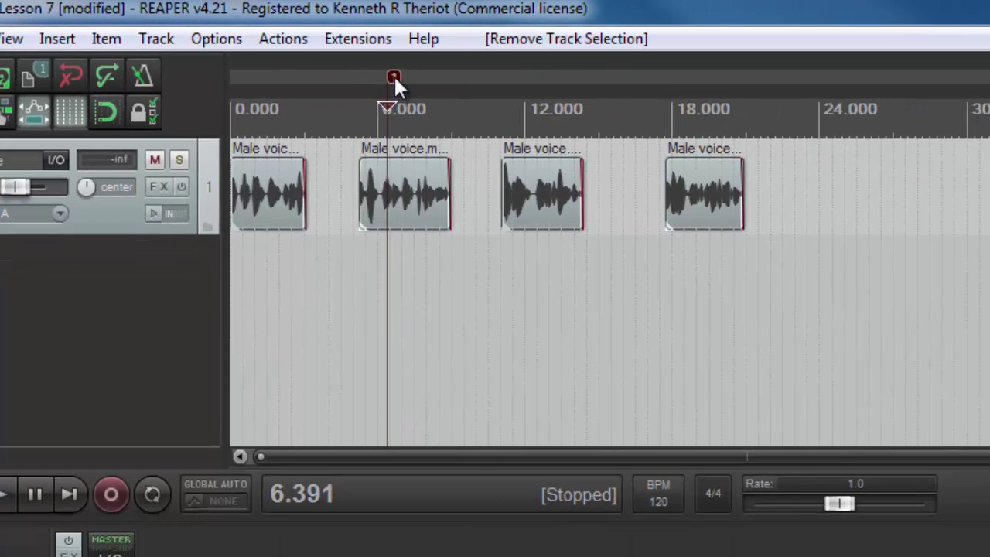
# Step: Rename marker 1 to 'item 2'
pyautogui.doubleClick(469, 94)
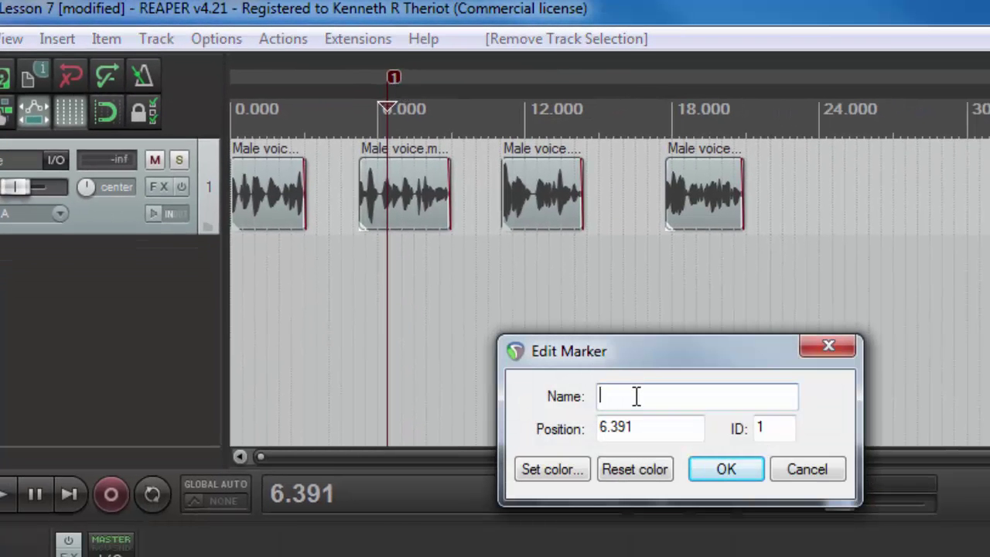
pyautogui.write('item 2')
pyautogui.press('Return')
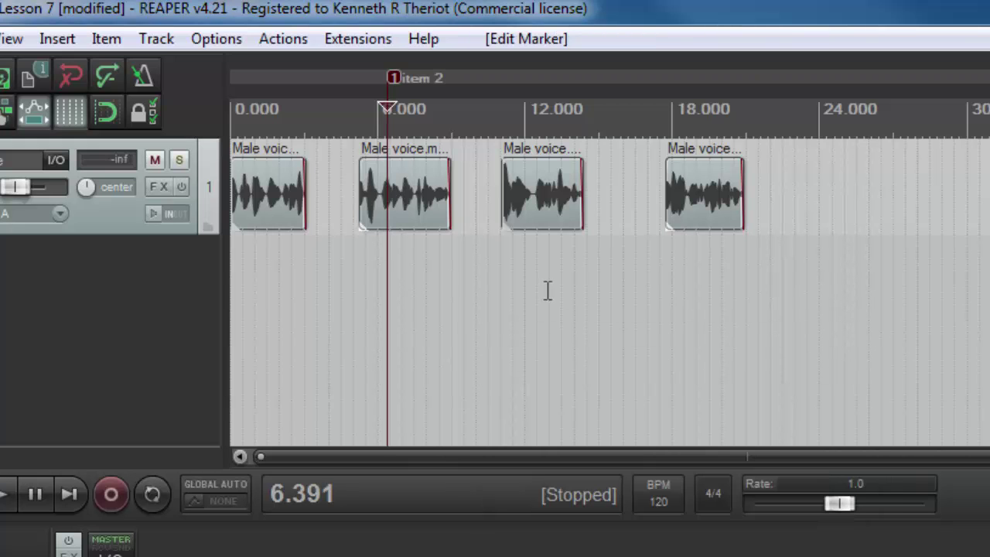
# Step: Add marker 2 at 12.584 and name it 'whatever'
pyautogui.click(539, 280)
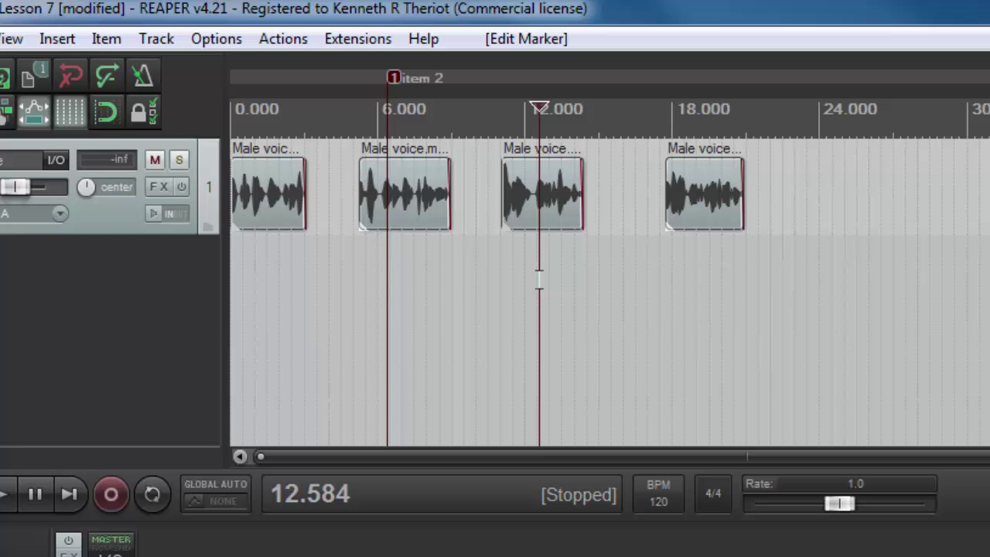
pyautogui.press('m')
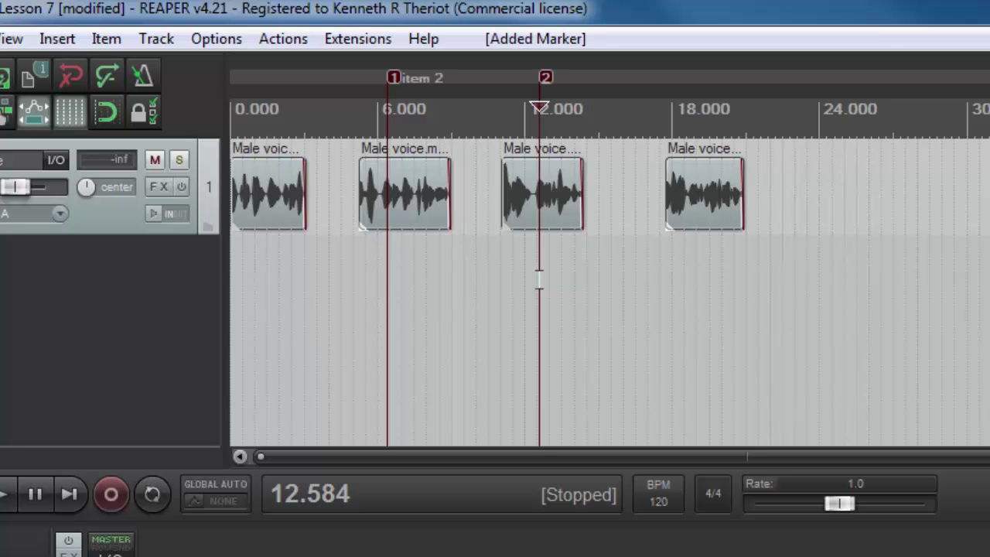
pyautogui.doubleClick(544, 81)
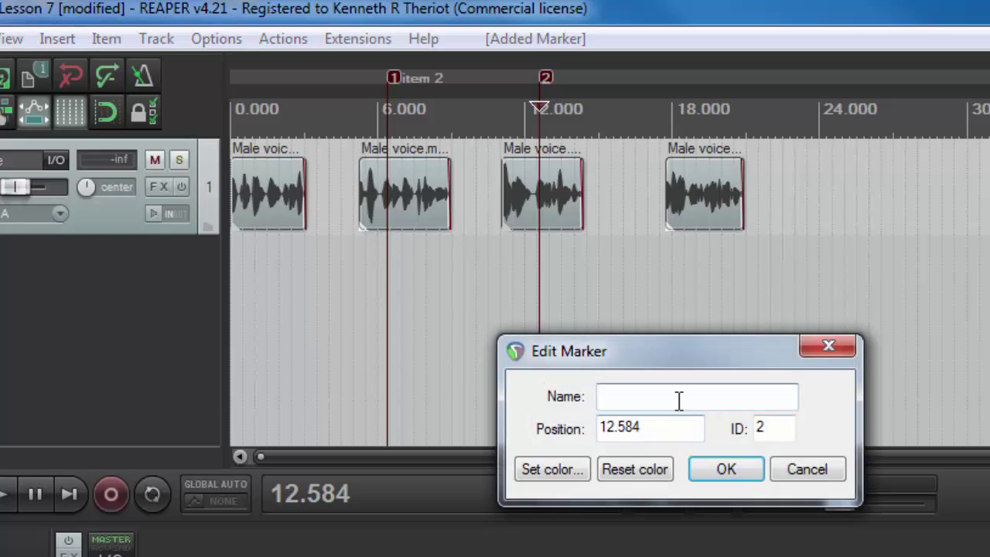
pyautogui.write('whatever')
pyautogui.press('Return')
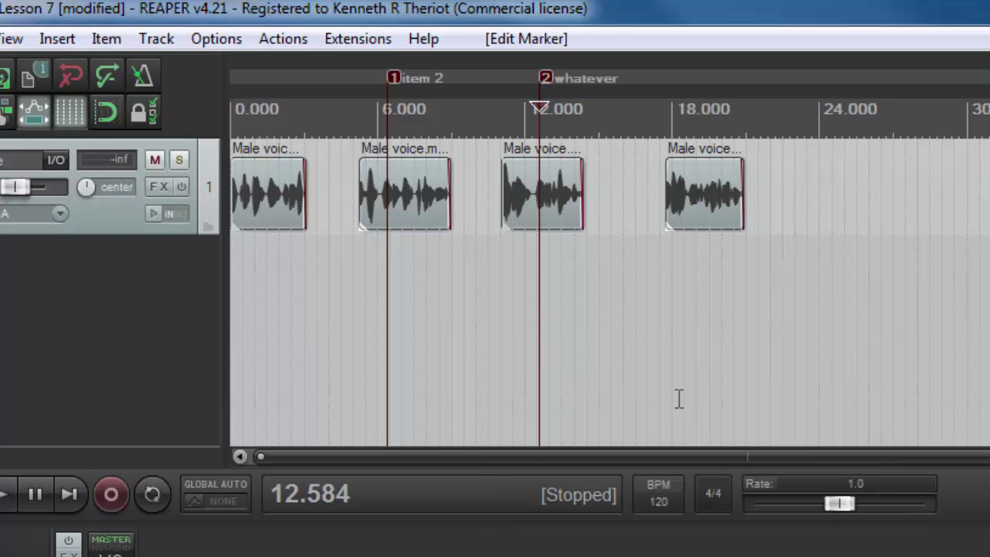
# Step: Remove marker 2 and marker 1 from the timeline
pyautogui.rightClick(545, 80)
pyautogui.click(607, 122)
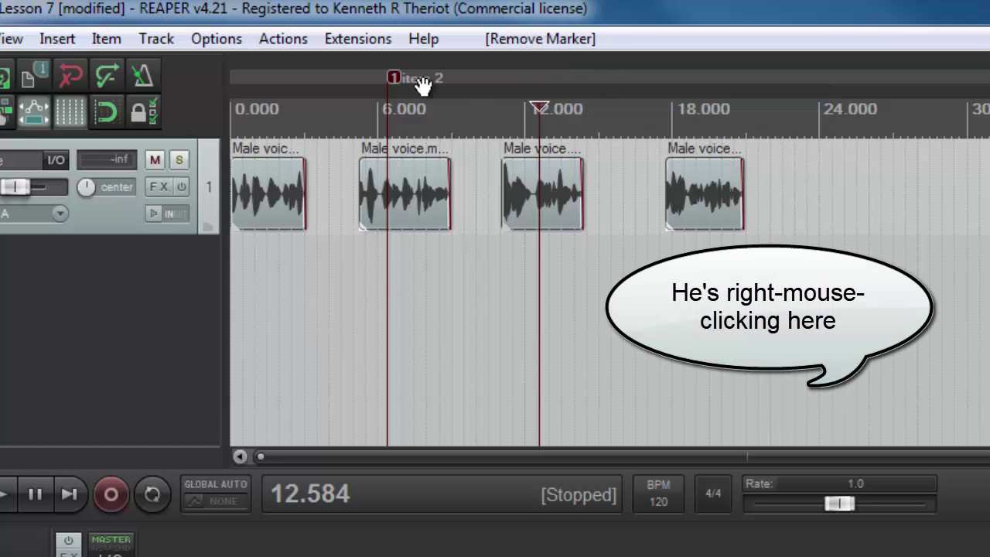
pyautogui.rightClick(393, 80)
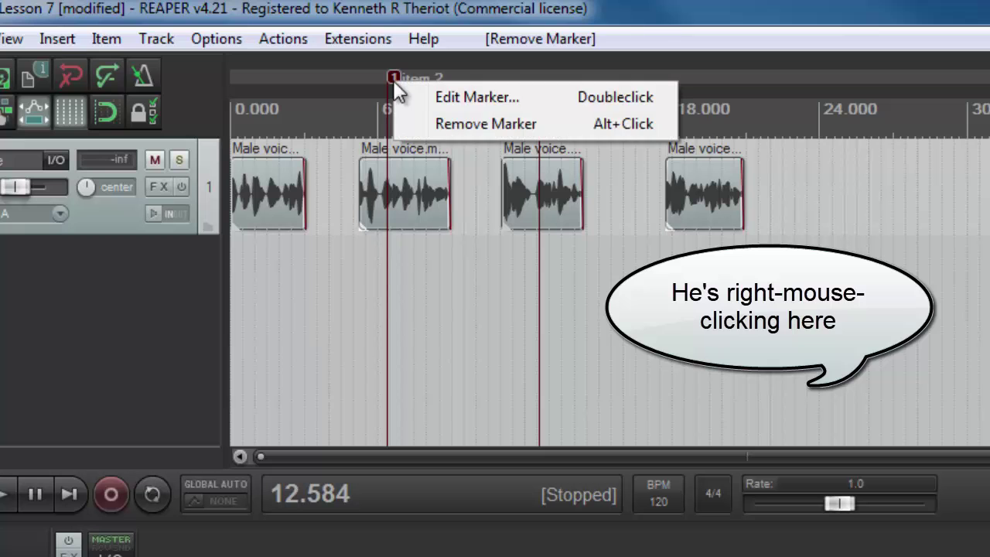
pyautogui.click(454, 122)
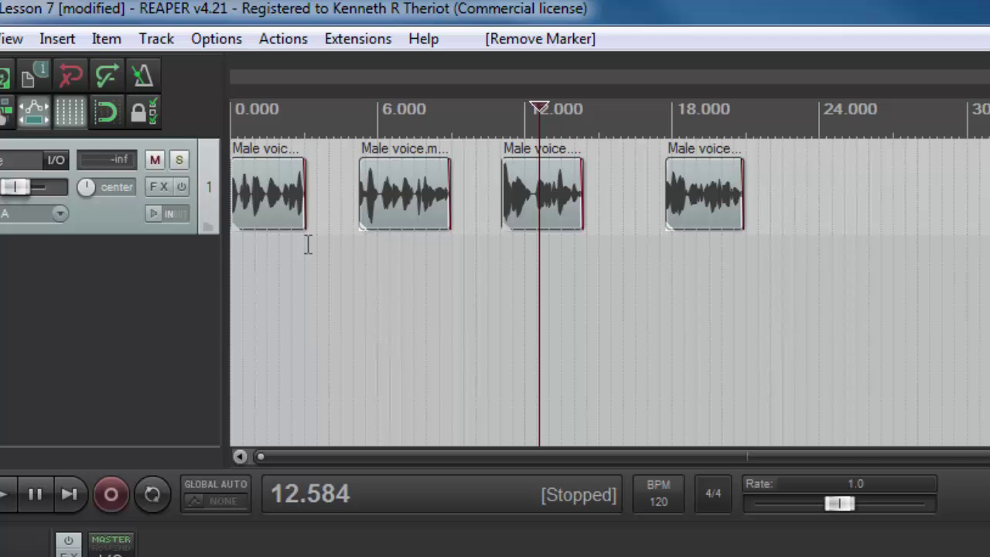
# Step: Create a region from a time selection spanning the first voice item
pyautogui.moveTo(308, 245); pyautogui.dragTo(223, 257)
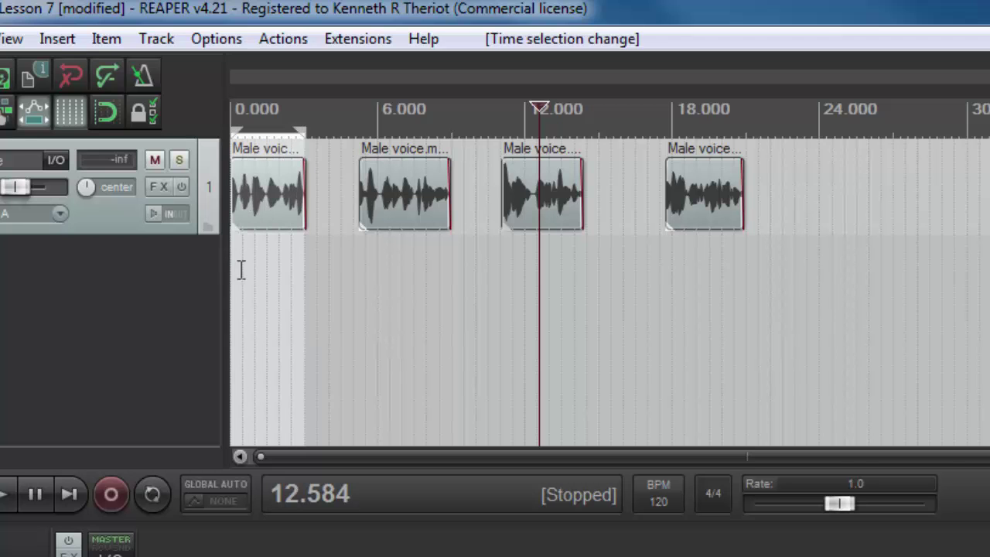
pyautogui.click(304, 188)
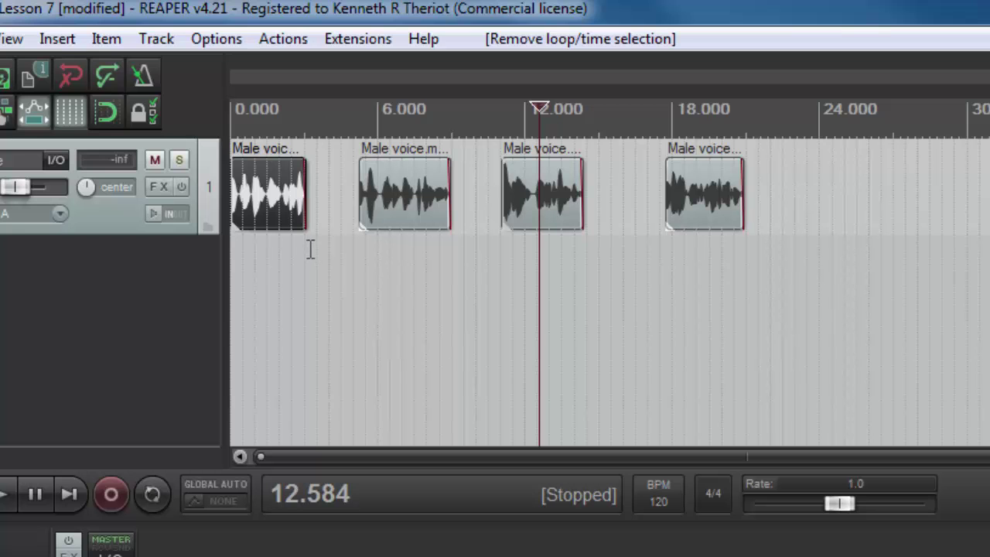
pyautogui.moveTo(310, 249); pyautogui.dragTo(213, 253)
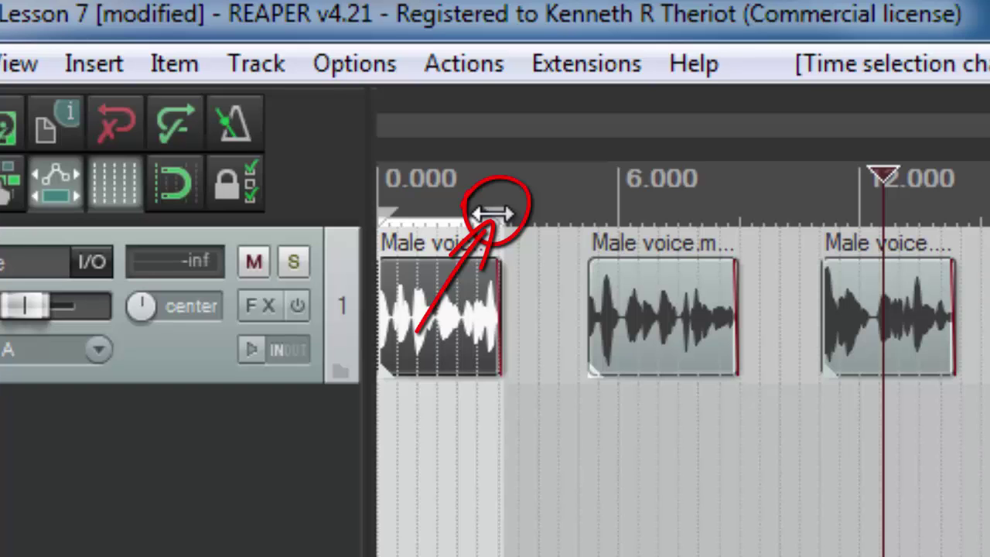
pyautogui.rightClick(492, 214)
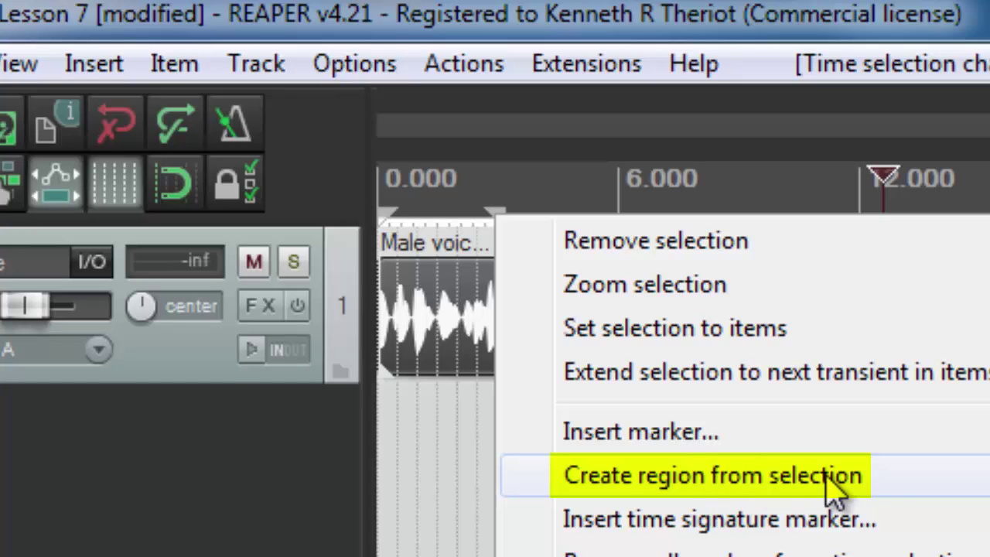
pyautogui.click(880, 491)
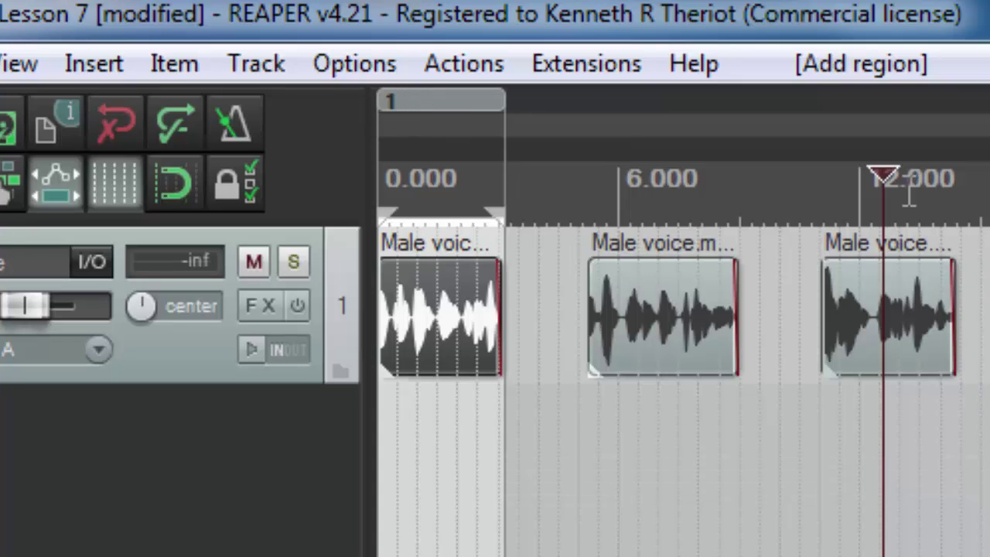
# Step: Check region 1's settings without changes, then remove the region over the first item
pyautogui.click(456, 116)
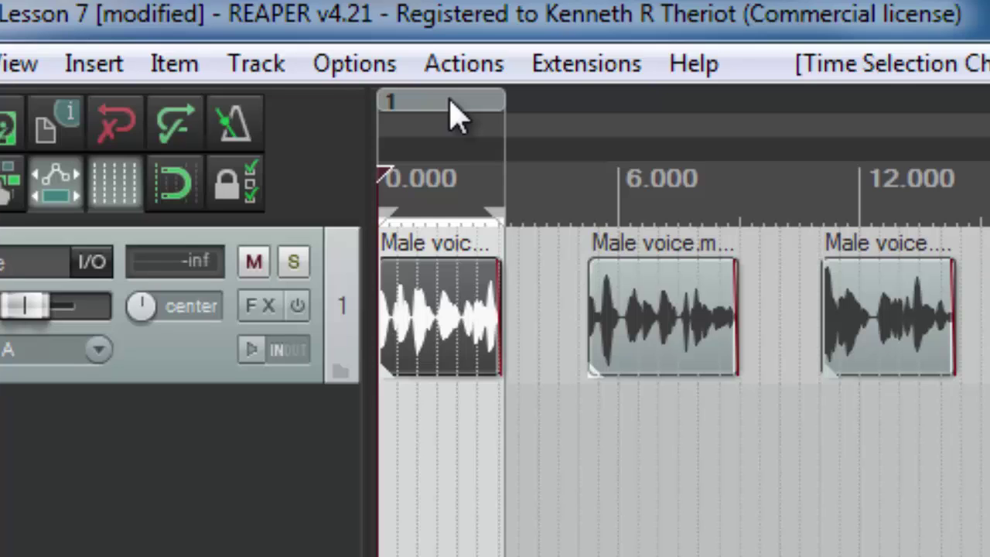
pyautogui.rightClick(457, 116)
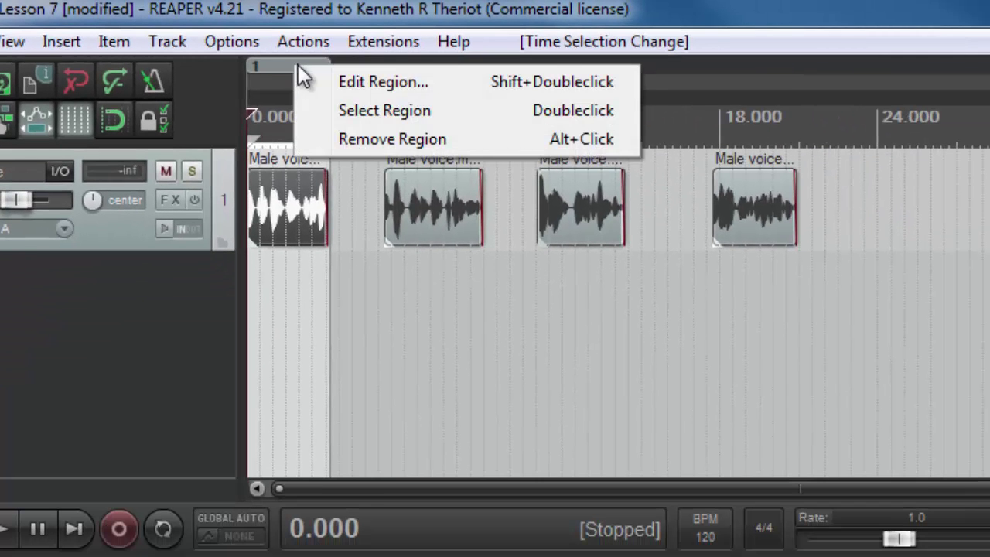
pyautogui.click(376, 84)
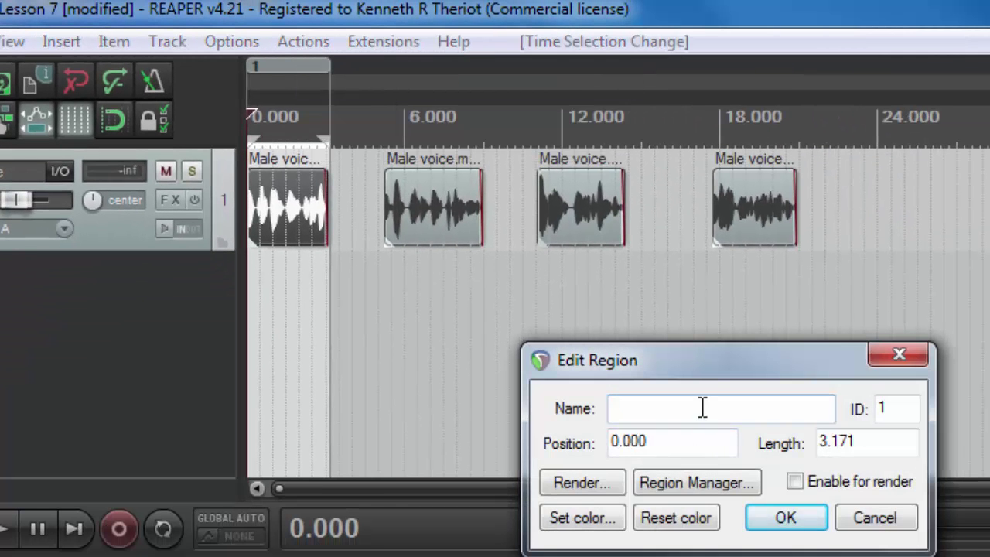
pyautogui.click(877, 523)
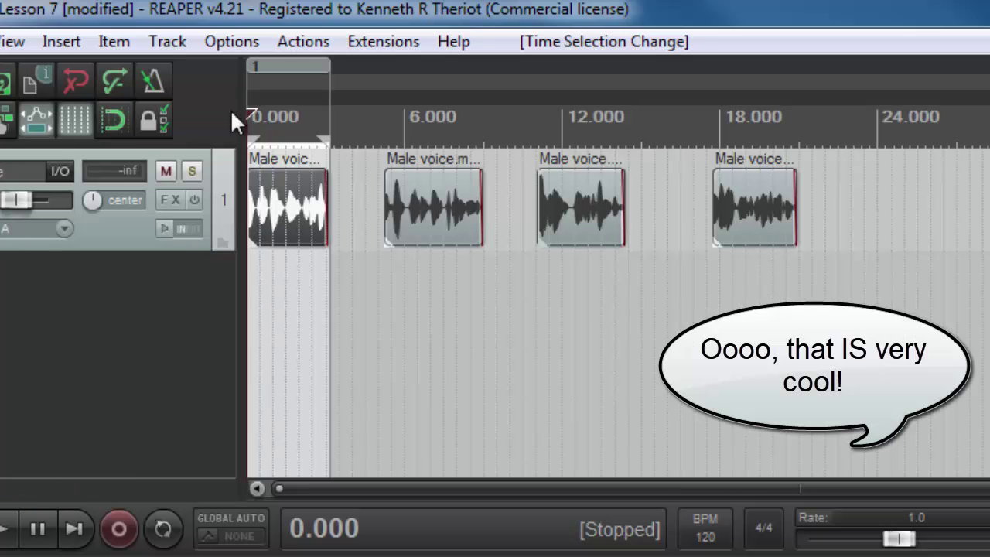
pyautogui.rightClick(288, 70)
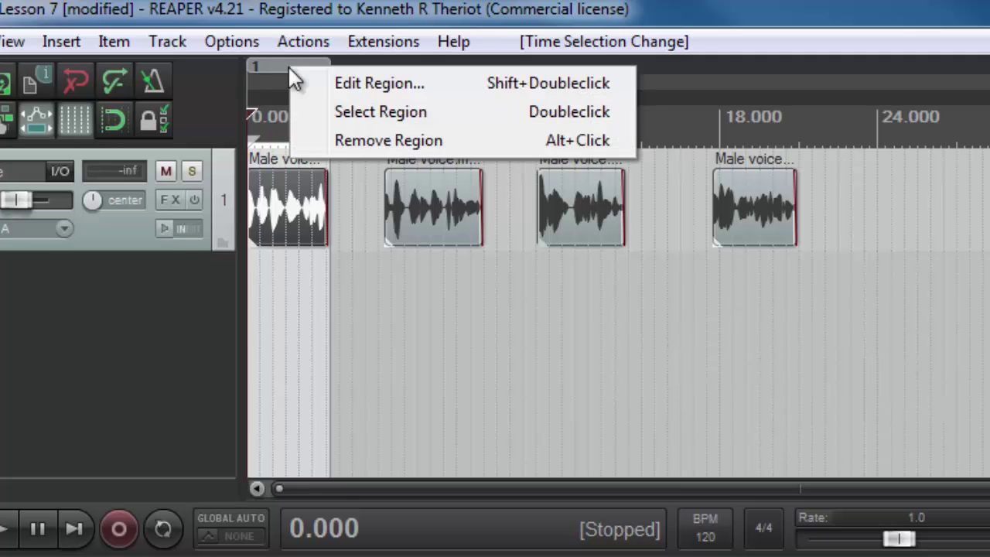
pyautogui.click(387, 141)
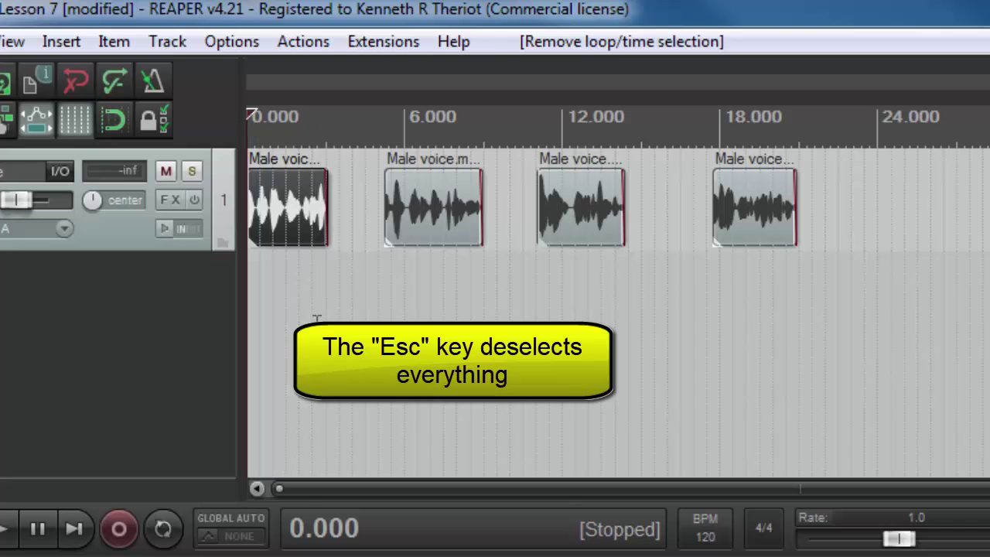
# Step: Filter the action list for 'markers' and run Insert separate regions for each selected item
pyautogui.press('Escape')
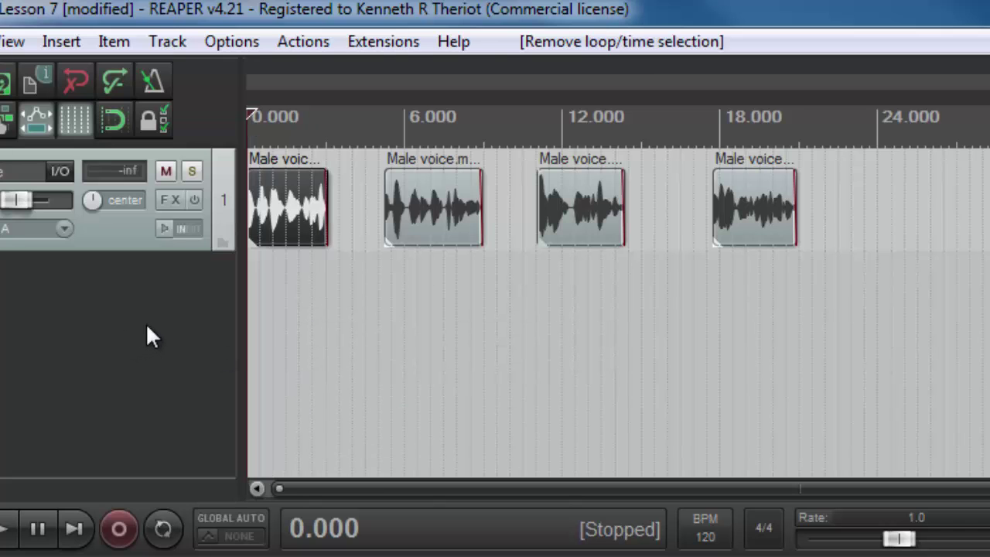
pyautogui.click(306, 42)
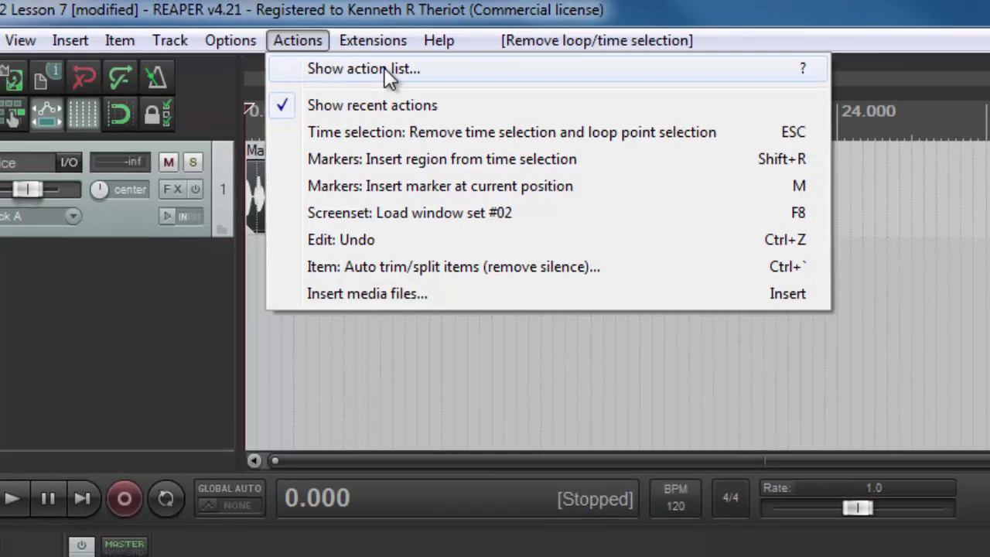
pyautogui.click(396, 71)
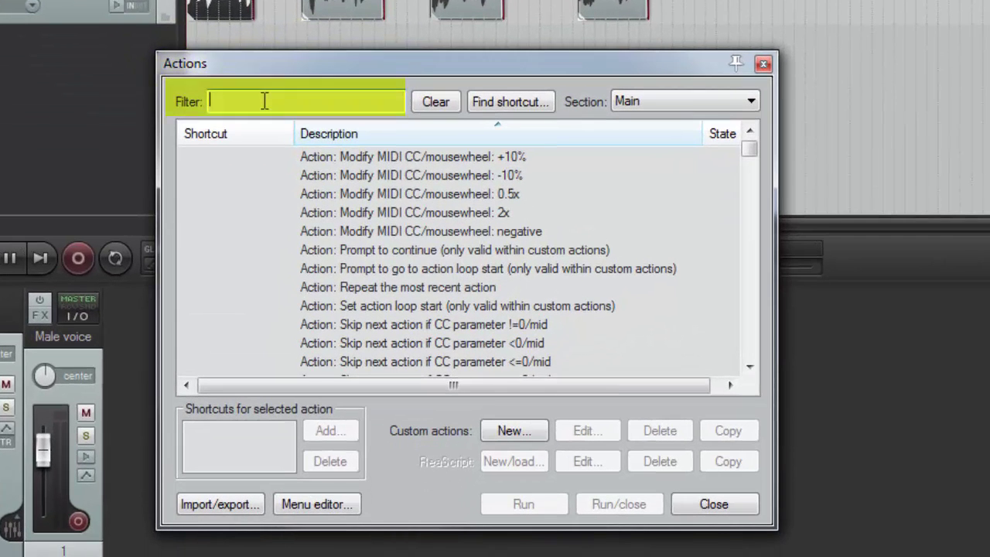
pyautogui.write('markers')
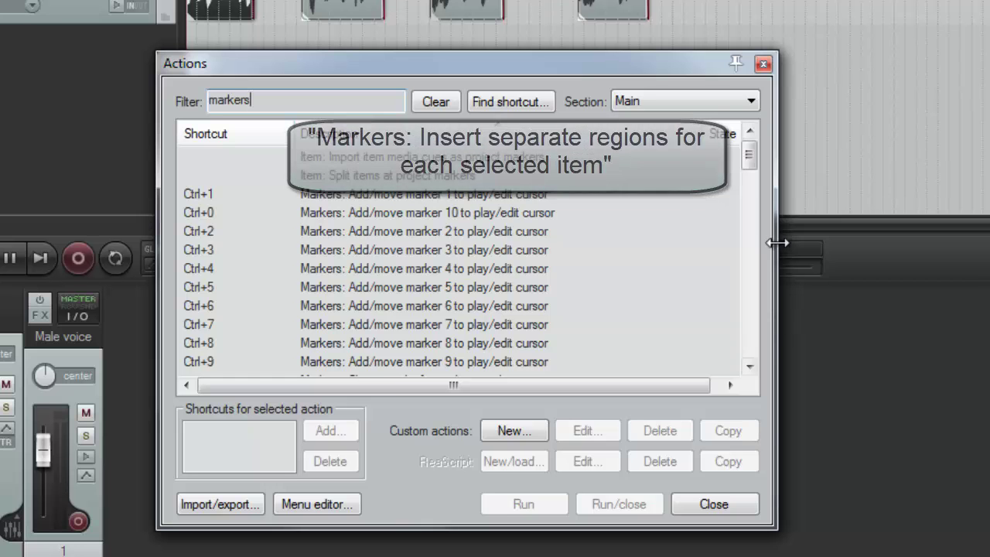
pyautogui.moveTo(745, 155)
pyautogui.mouseDown()
pyautogui.moveTo(774, 325)
pyautogui.moveTo(776, 290)
pyautogui.mouseUp()
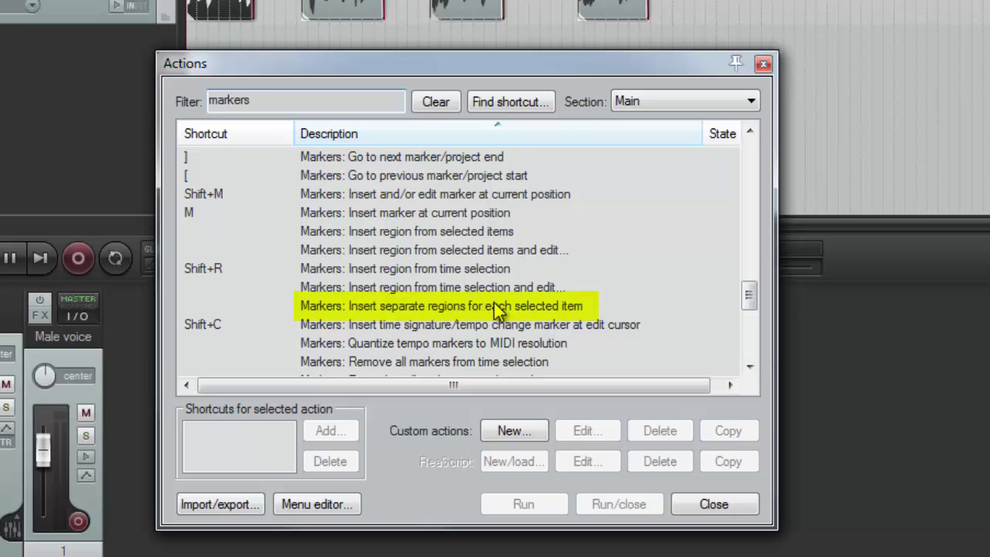
pyautogui.click(389, 310)
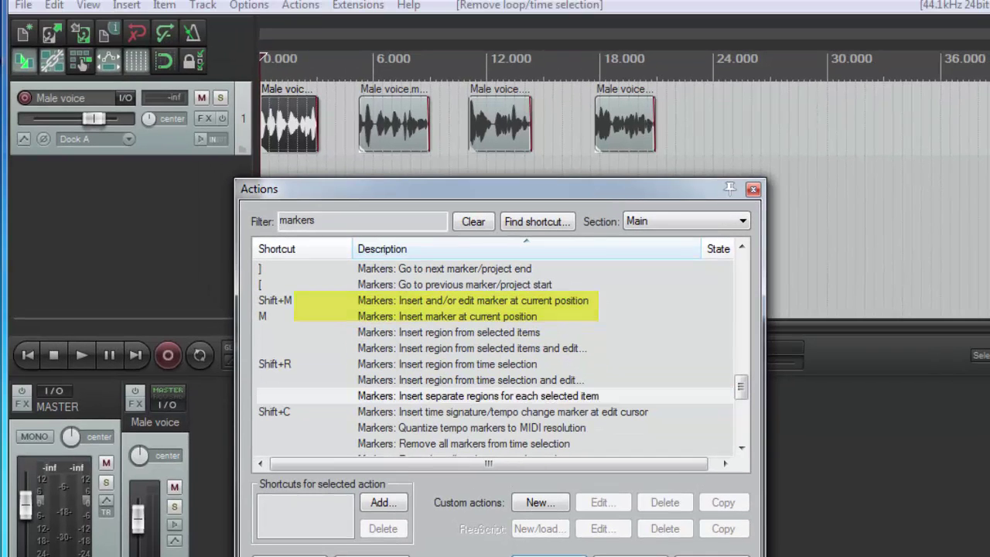
pyautogui.click(524, 504)
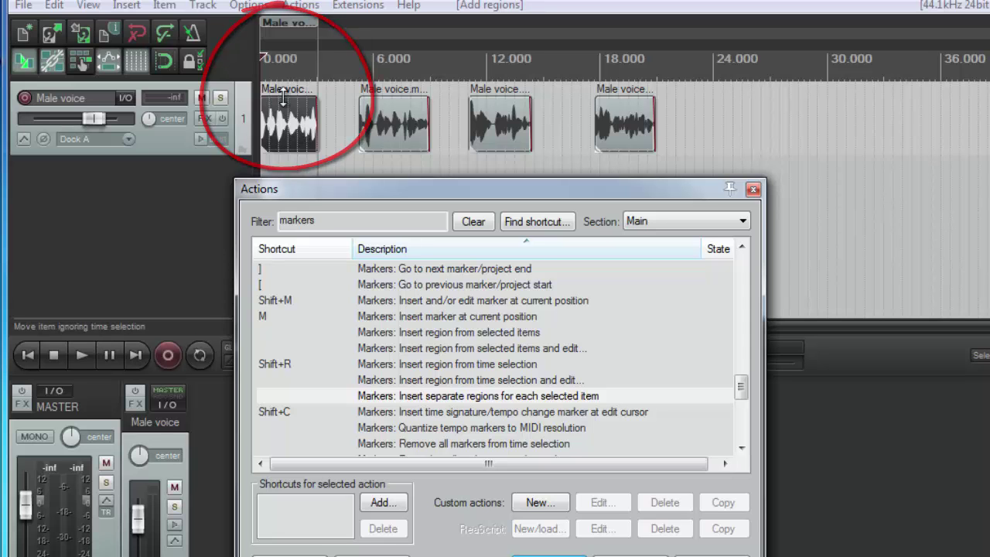
# Step: Undo the single region, select all four voice items, and rerun the region-per-item action
pyautogui.click(140, 31)
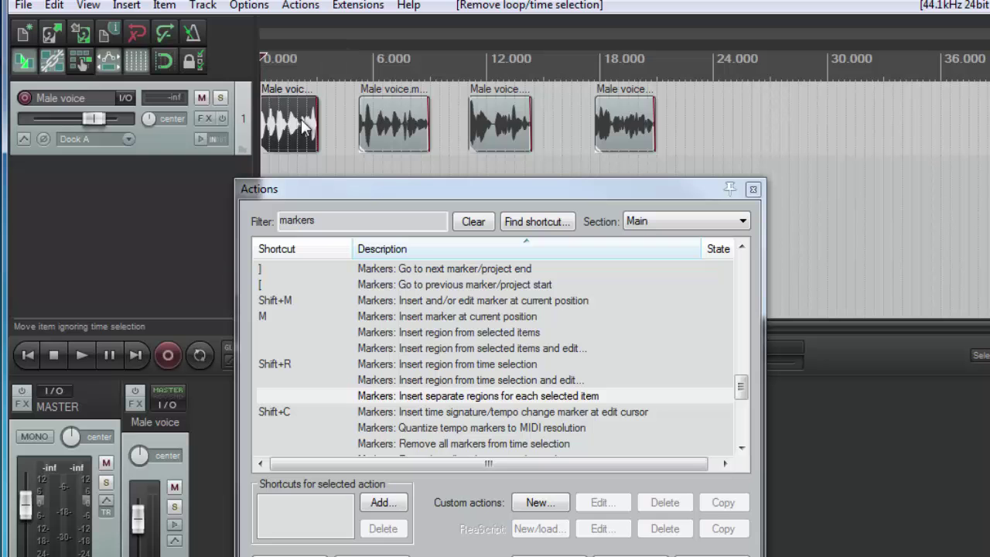
pyautogui.moveTo(304, 125); pyautogui.dragTo(638, 138)
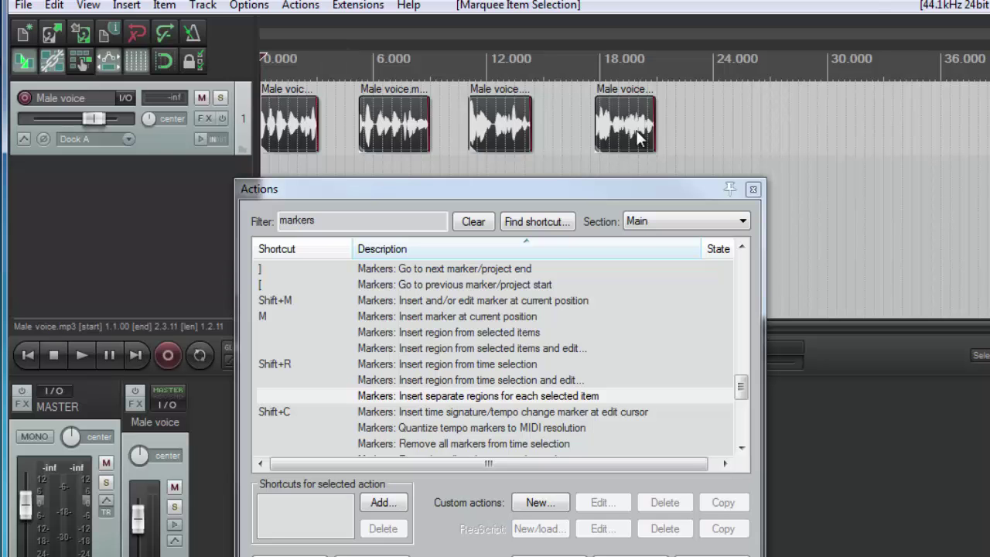
pyautogui.click(288, 125)
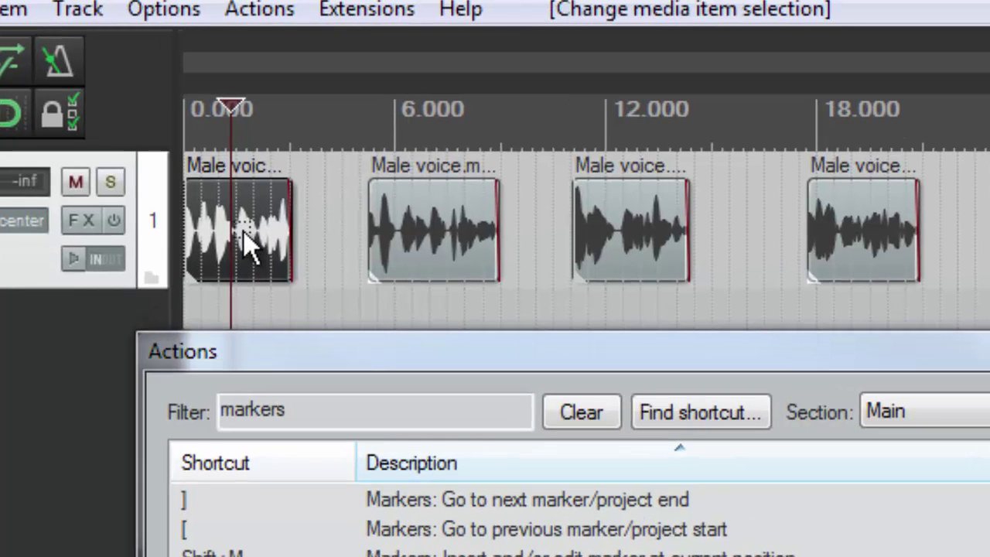
pyautogui.moveTo(255, 232); pyautogui.dragTo(889, 259)
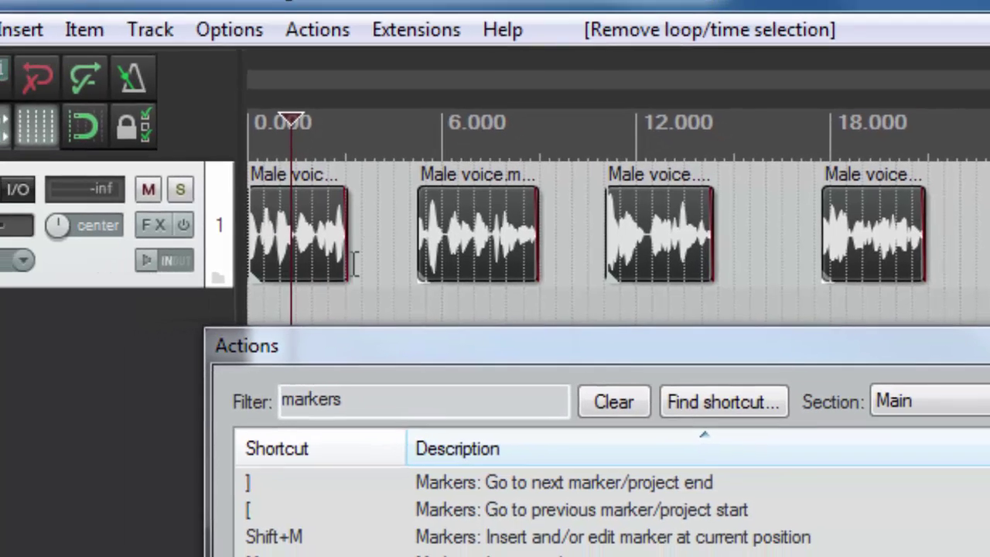
pyautogui.click(329, 226)
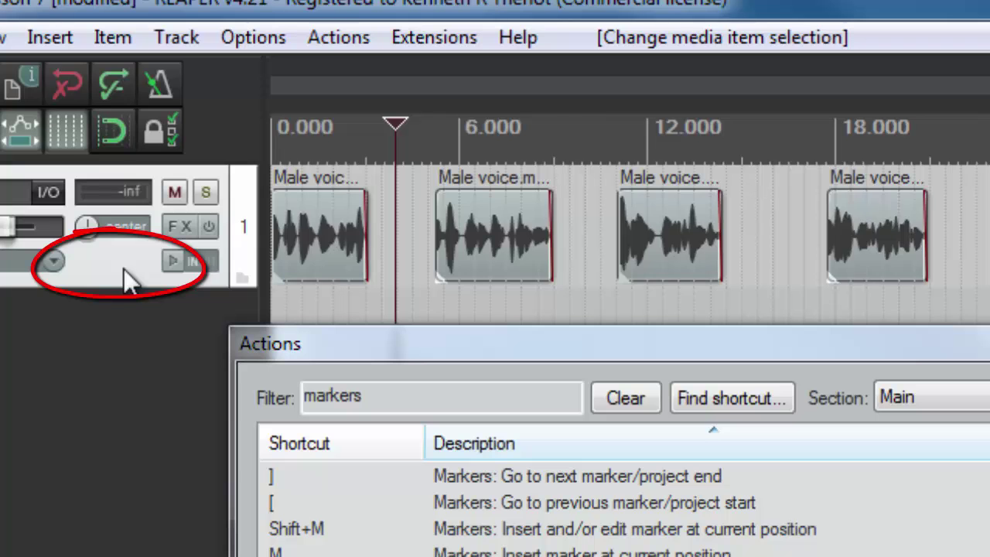
pyautogui.doubleClick(124, 268)
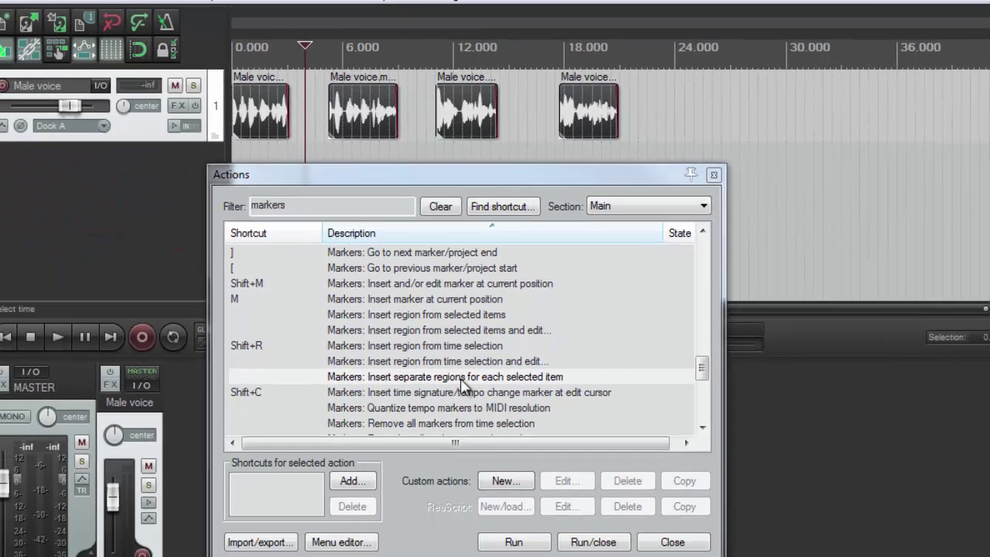
pyautogui.click(549, 379)
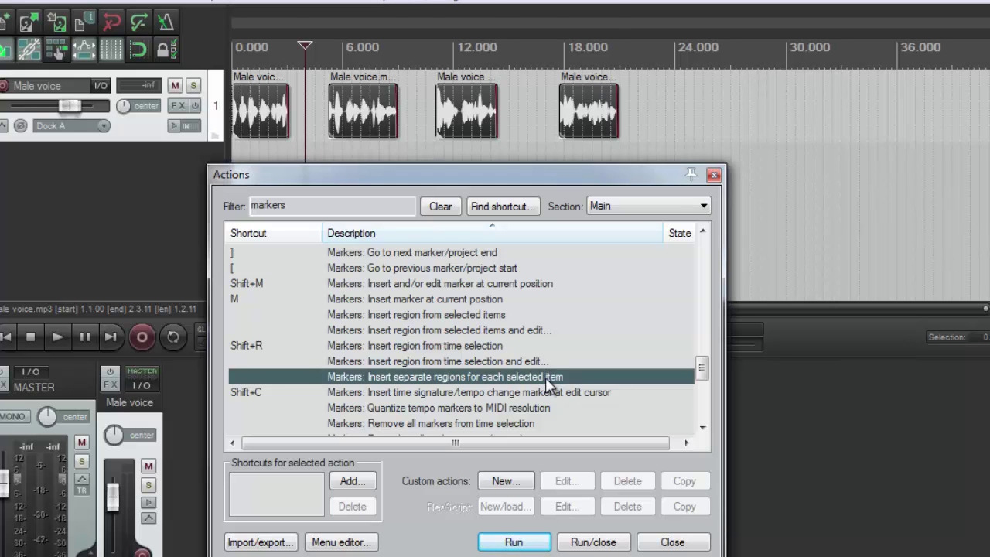
pyautogui.click(526, 544)
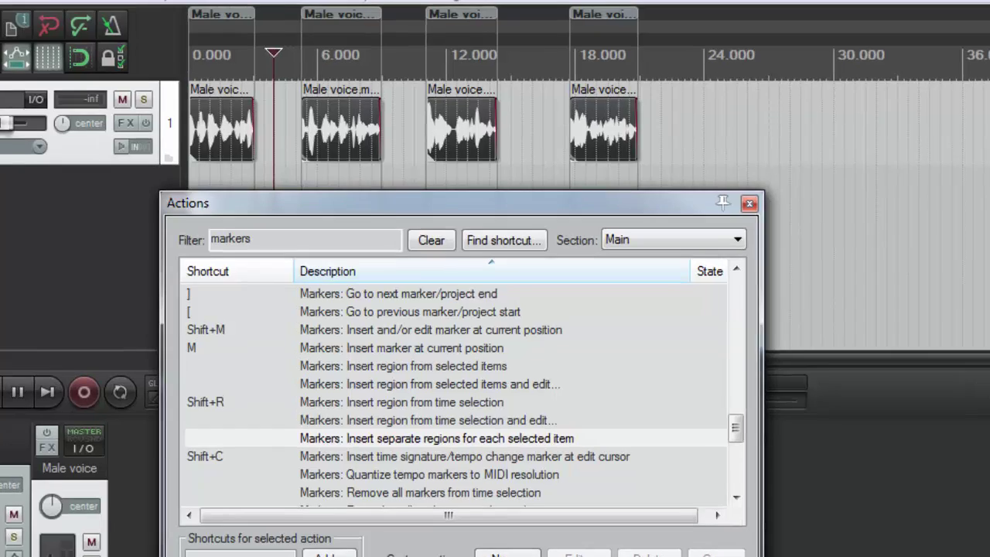
pyautogui.click(673, 541)
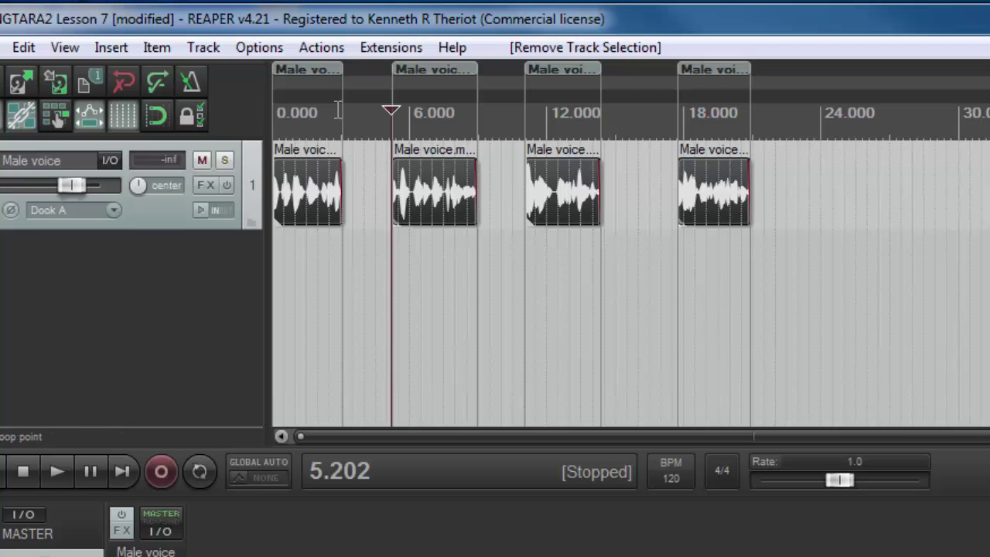
# Step: Open and dismiss the first region's options and settings without changes
pyautogui.rightClick(321, 67)
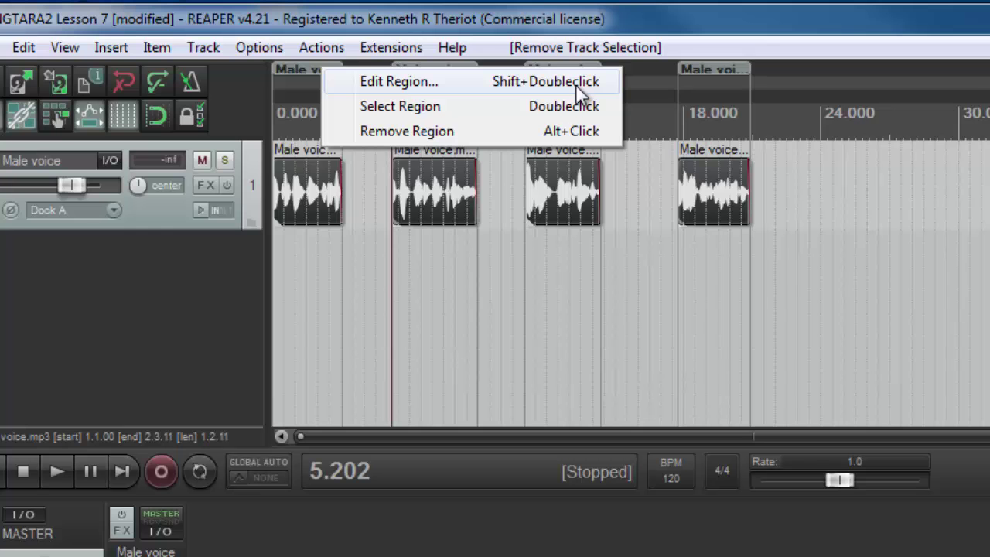
pyautogui.click(627, 31)
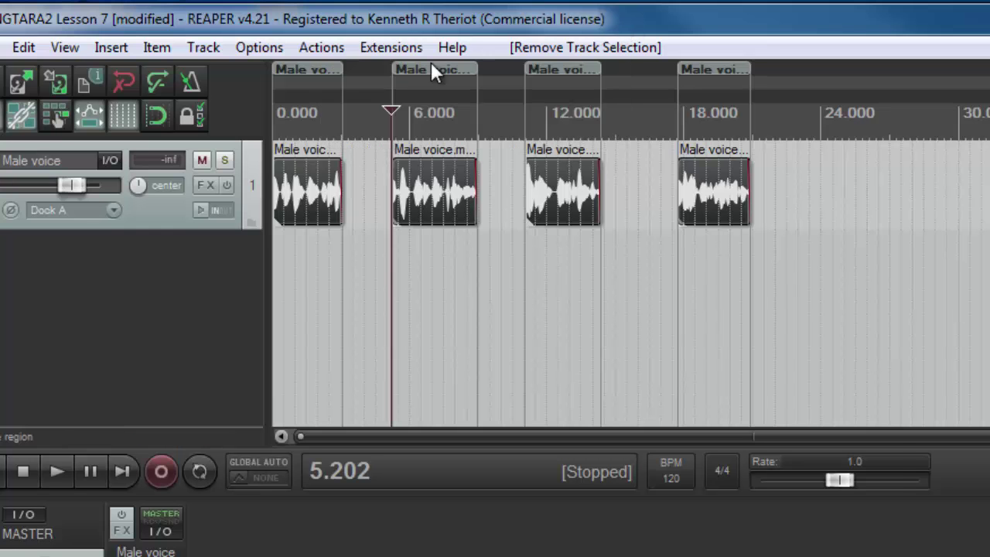
pyautogui.rightClick(325, 73)
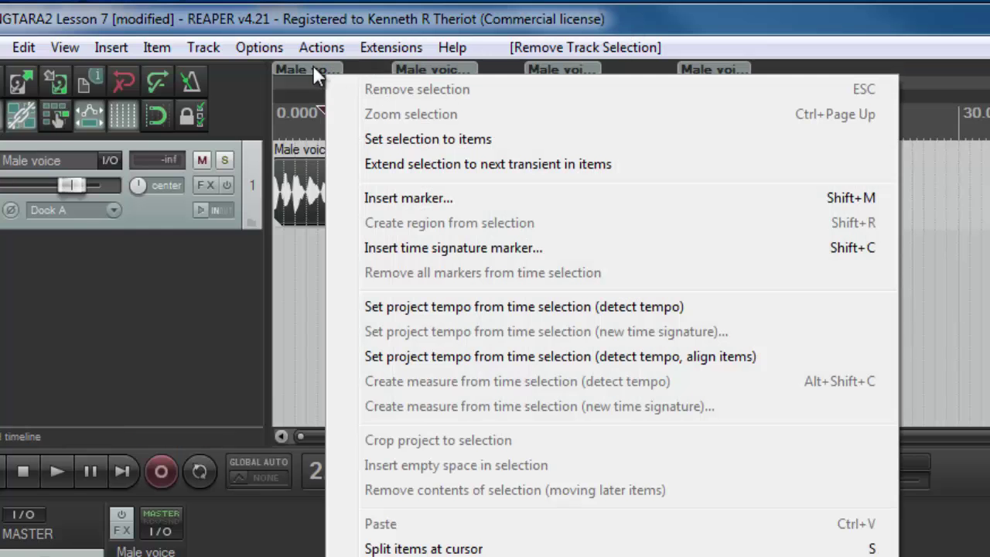
pyautogui.rightClick(311, 70)
pyautogui.click(362, 82)
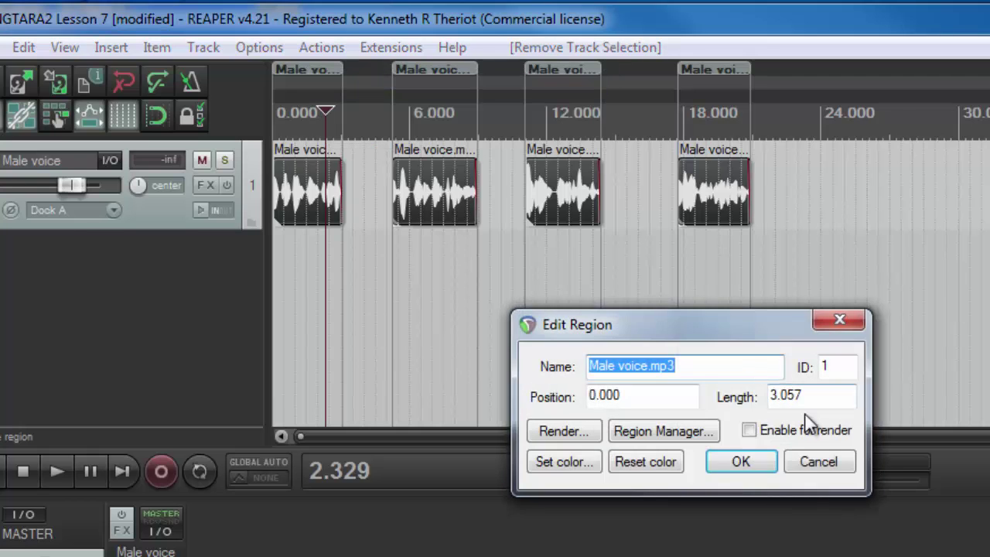
pyautogui.click(814, 461)
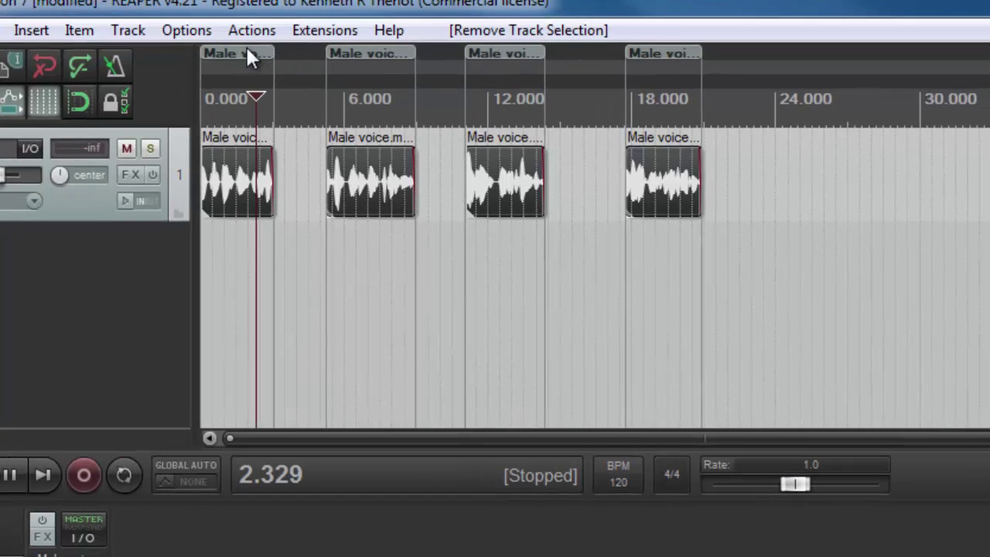
# Step: Enter Name_1 as the first region's name, removing a stray leading D
pyautogui.doubleClick(316, 63)
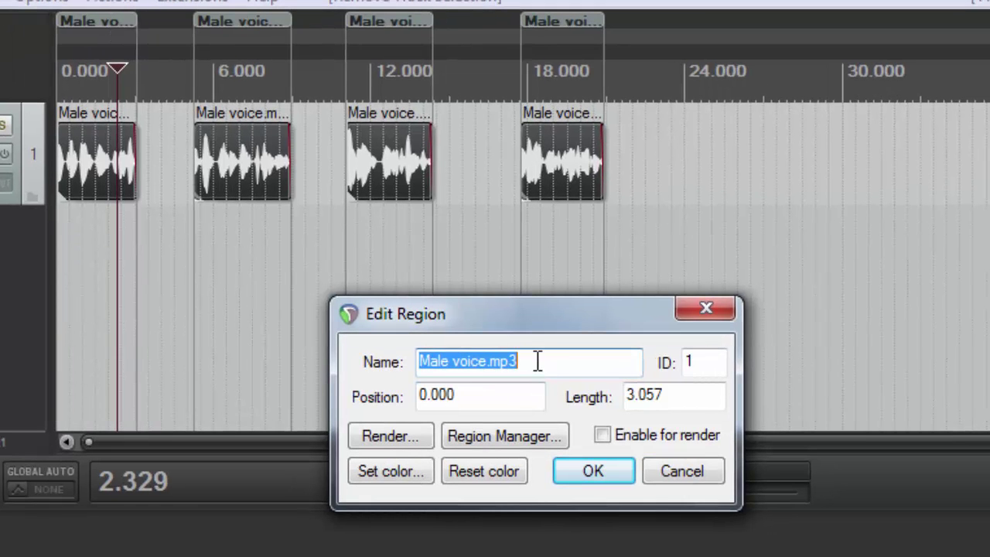
pyautogui.write('DName_1')
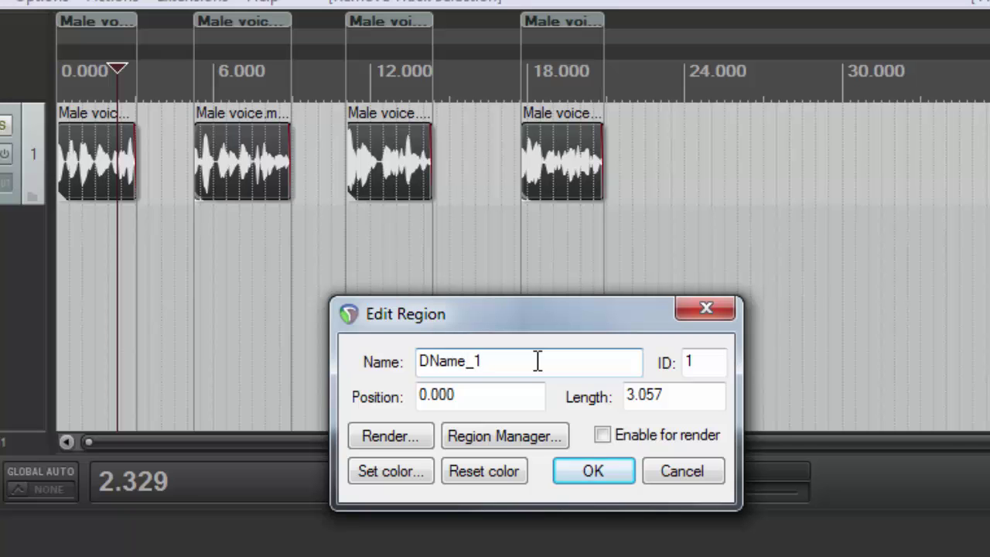
pyautogui.moveTo(429, 361); pyautogui.dragTo(423, 362)
pyautogui.press('Delete')
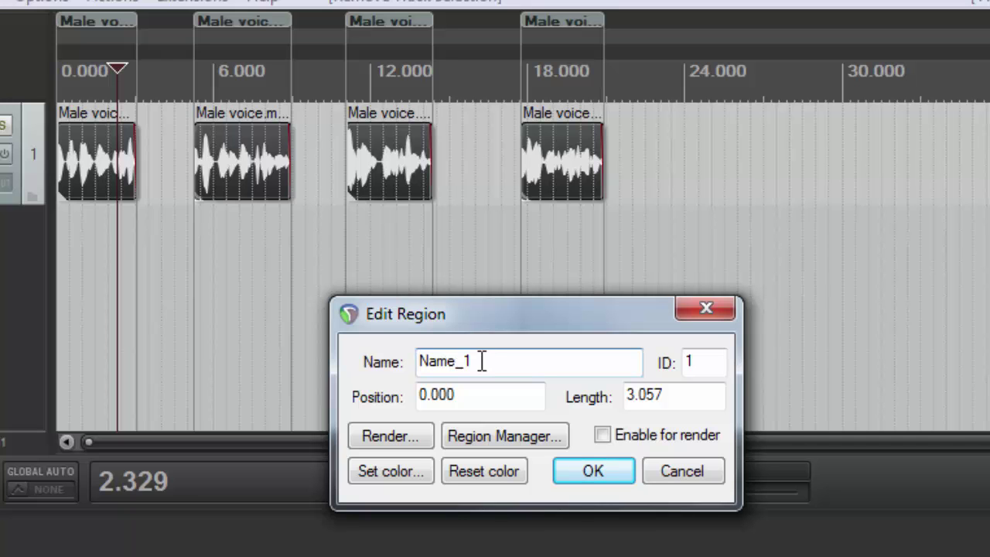
pyautogui.moveTo(481, 362); pyautogui.dragTo(410, 363)
pyautogui.hotkey('ctrl', 'c')
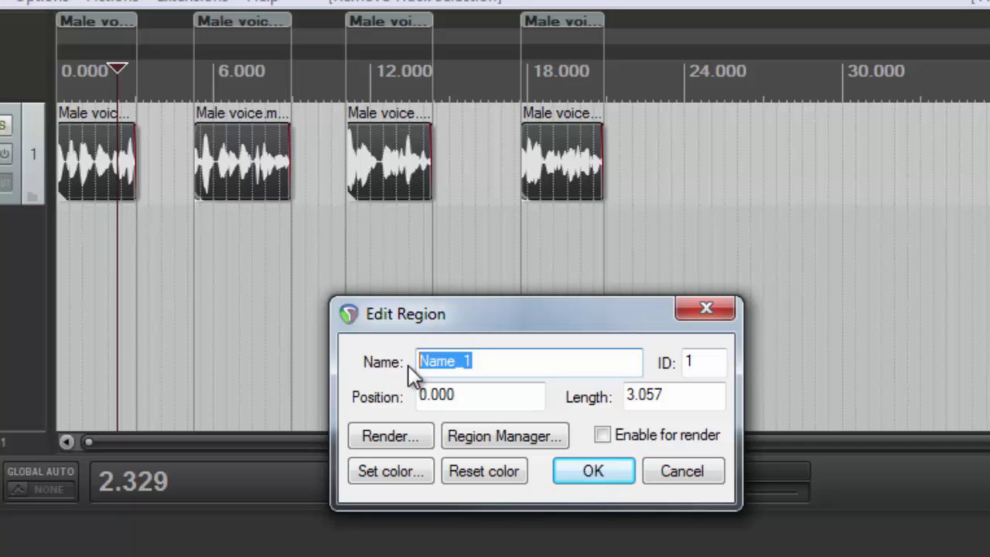
# Step: Confirm Name_1 and name the second region Name_2
pyautogui.click(609, 469)
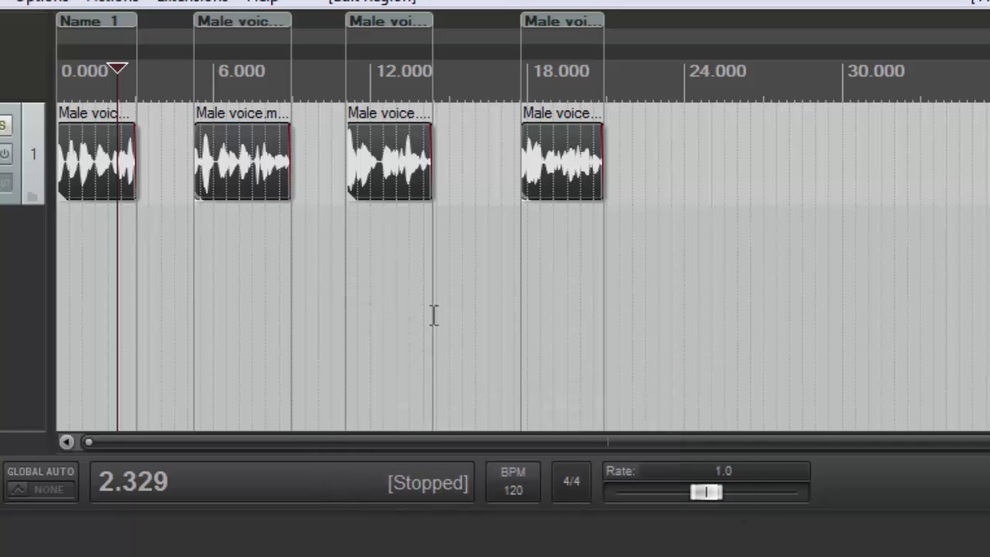
pyautogui.doubleClick(242, 24)
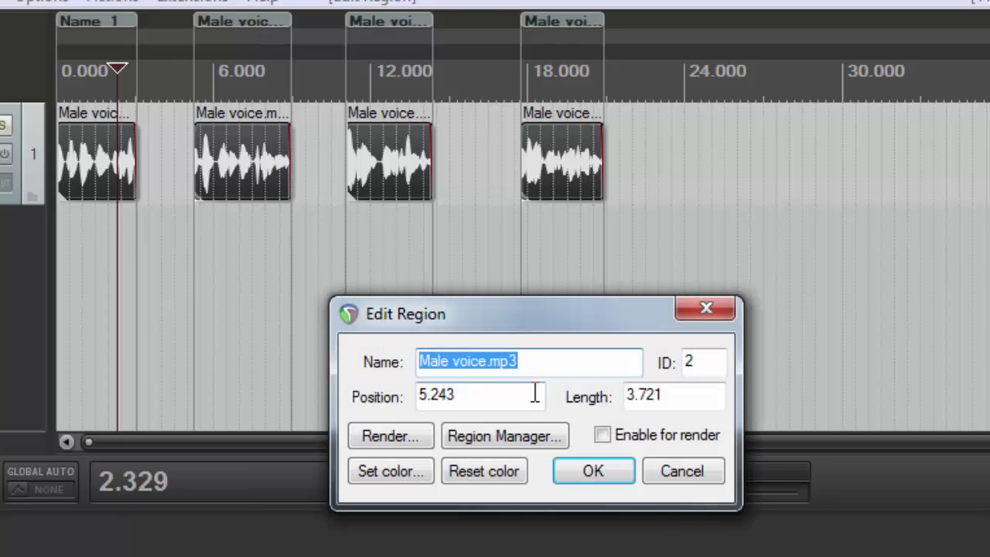
pyautogui.write('Name_')
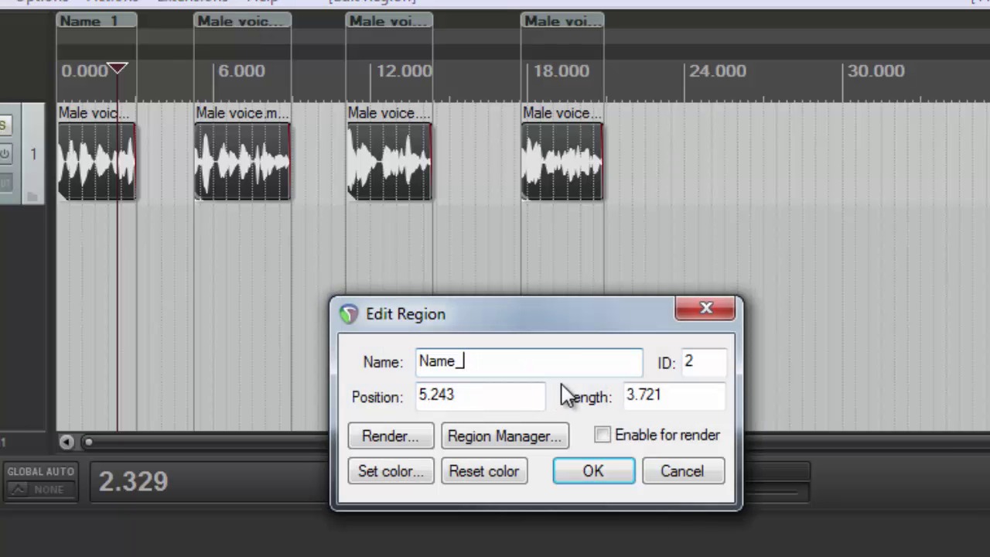
pyautogui.write('12')
pyautogui.click(584, 471)
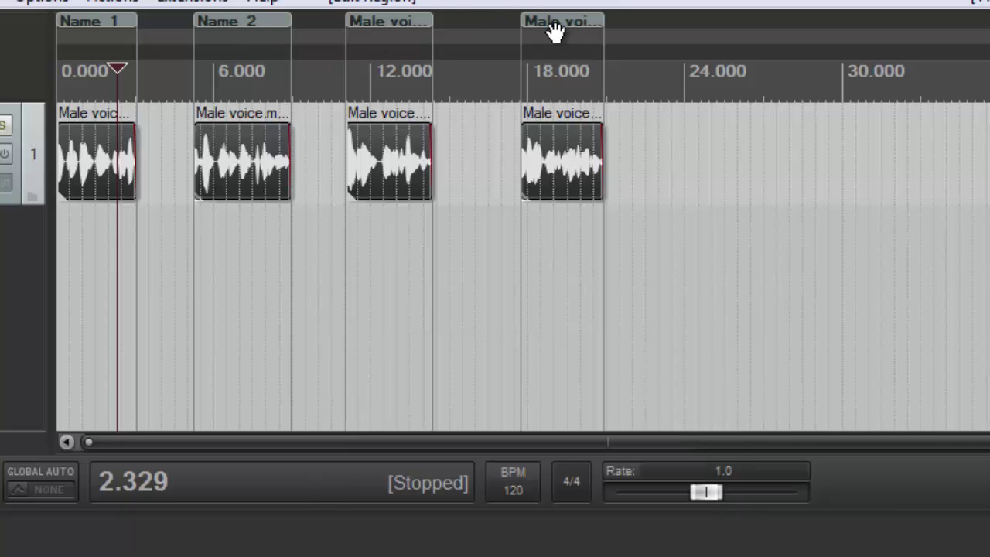
# Step: Name the third and fourth regions Name_3 and Name_4
pyautogui.rightClick(397, 20)
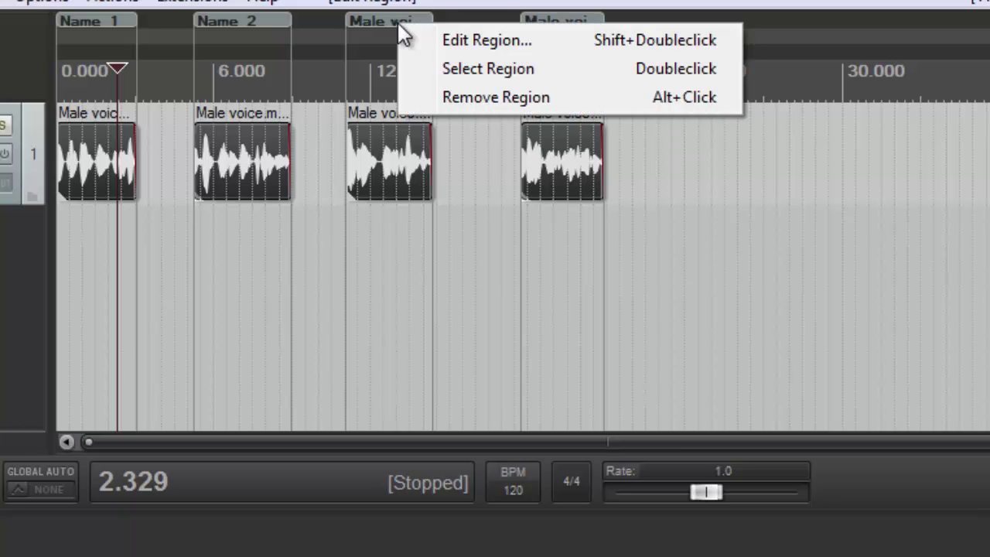
pyautogui.click(424, 37)
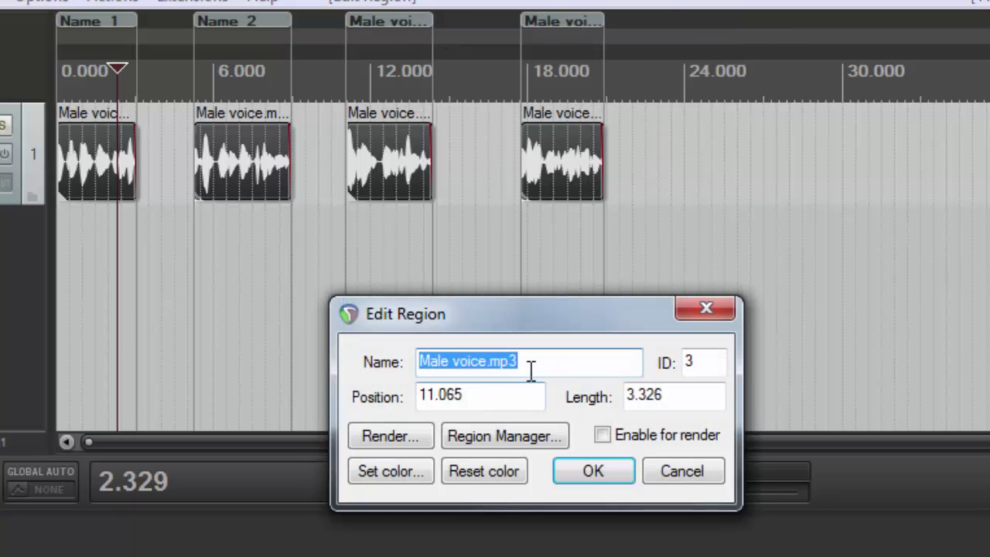
pyautogui.write('Name_1')
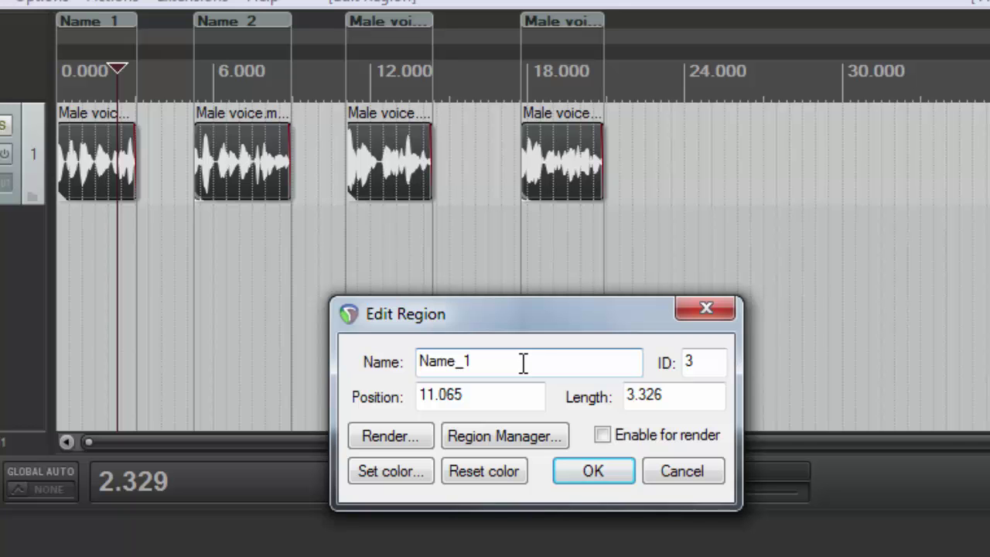
pyautogui.press('BackSpace')
pyautogui.write('3')
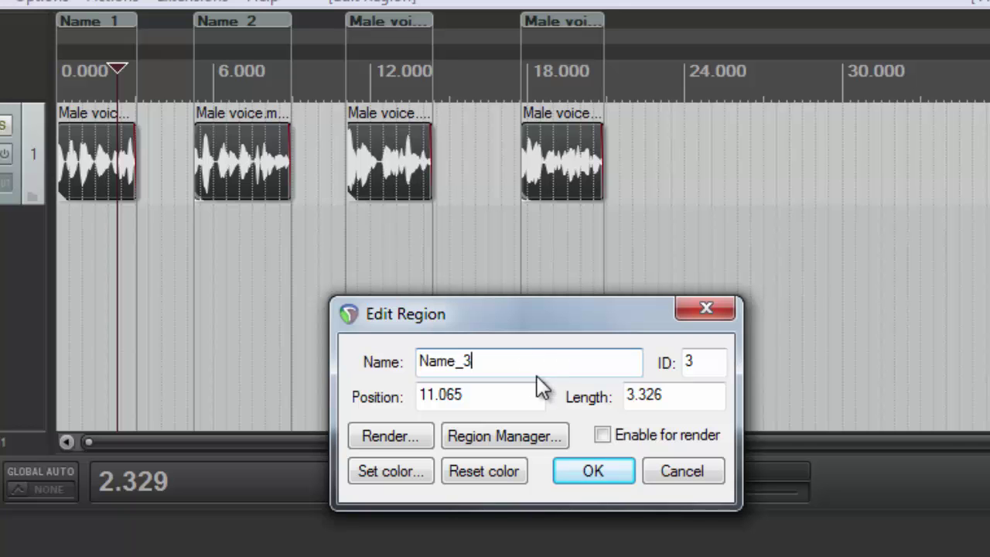
pyautogui.click(582, 472)
pyautogui.doubleClick(552, 21)
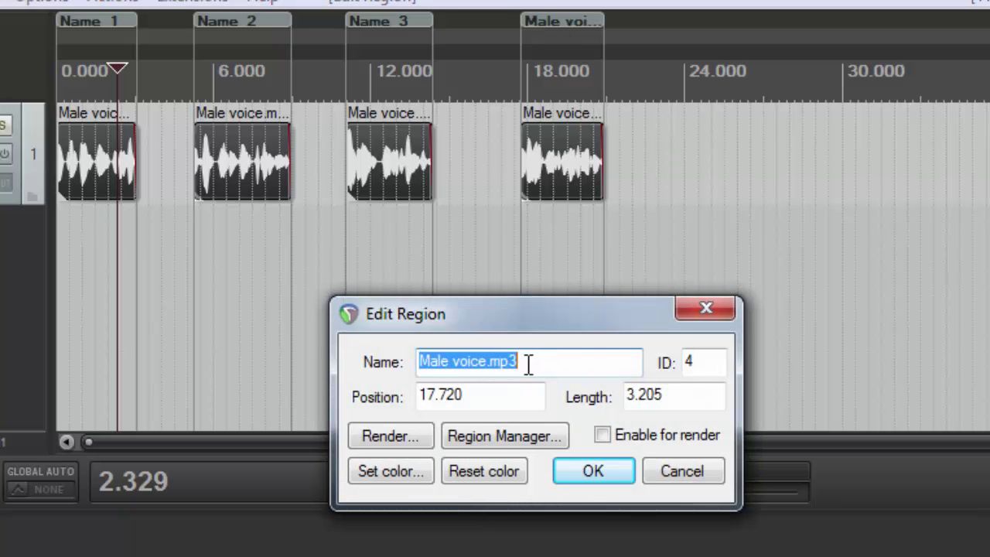
pyautogui.hotkey('ctrl', 'v')
pyautogui.write('4')
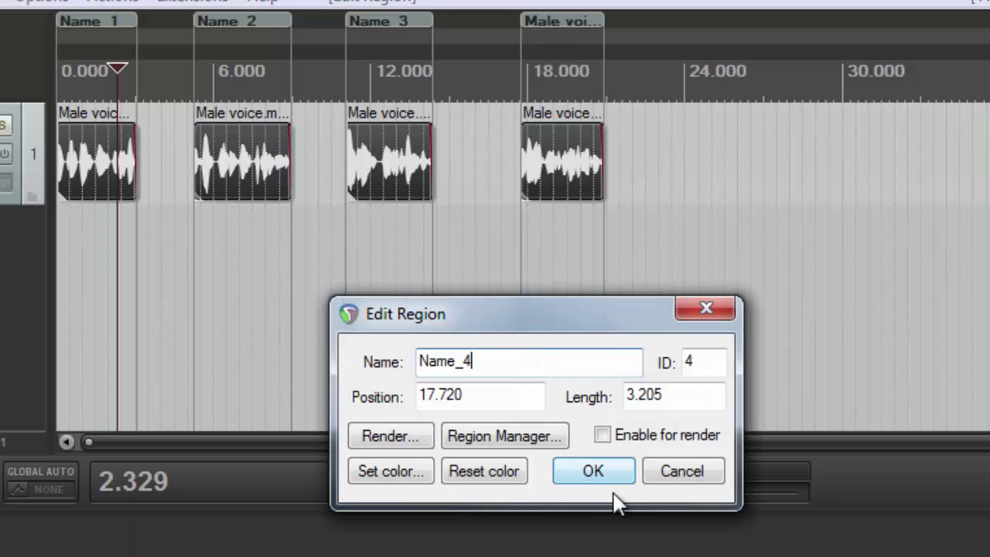
pyautogui.click(612, 475)
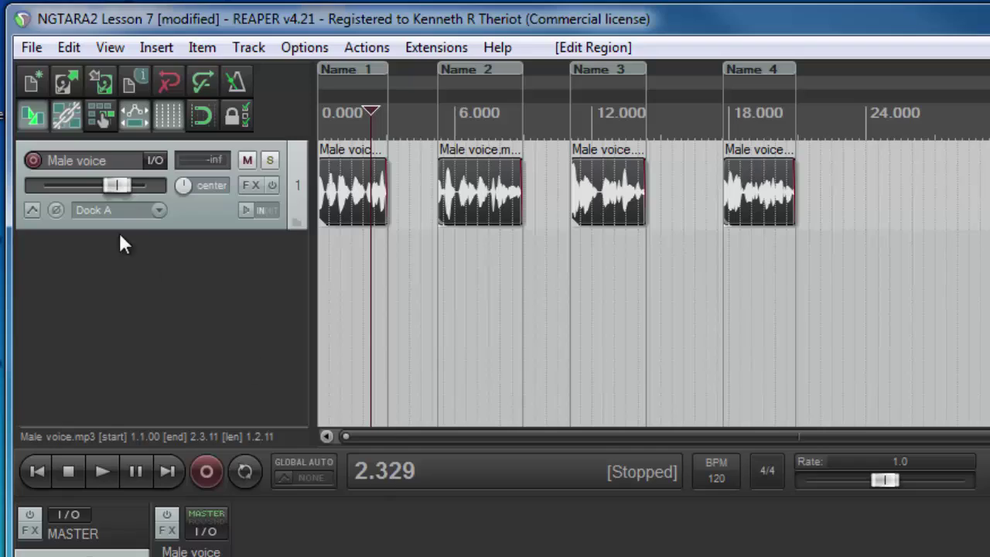
# Step: Open Render to File with bounds set to Project regions
pyautogui.click(32, 47)
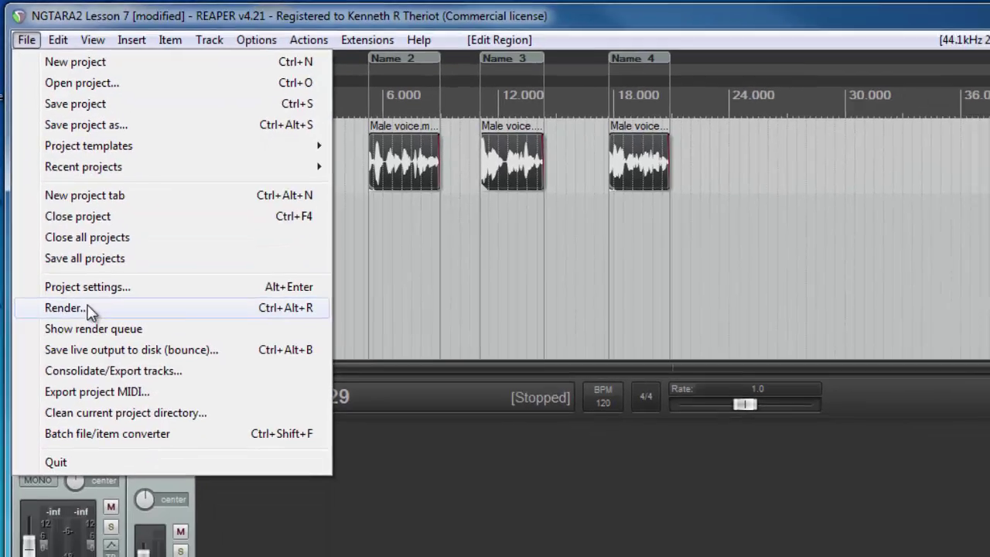
pyautogui.click(65, 308)
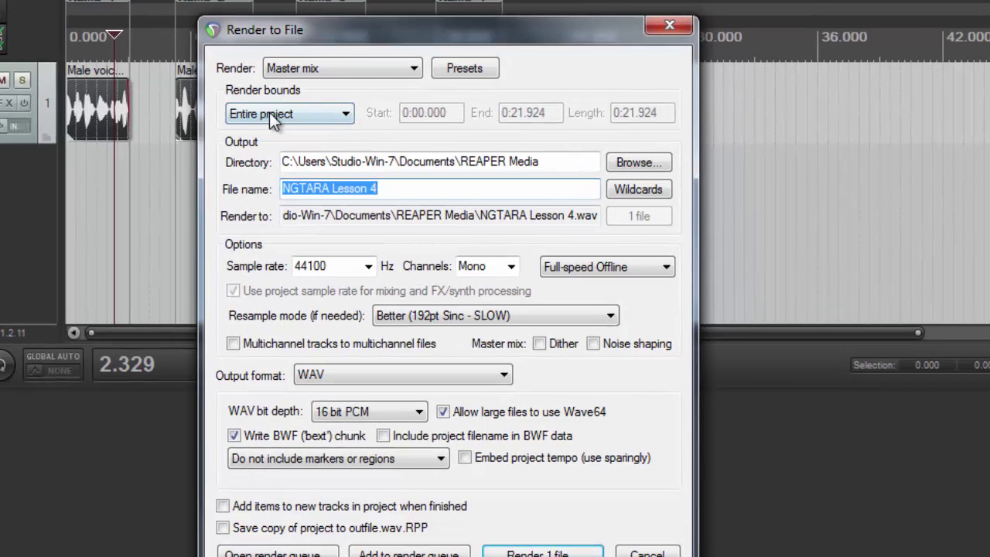
pyautogui.click(344, 116)
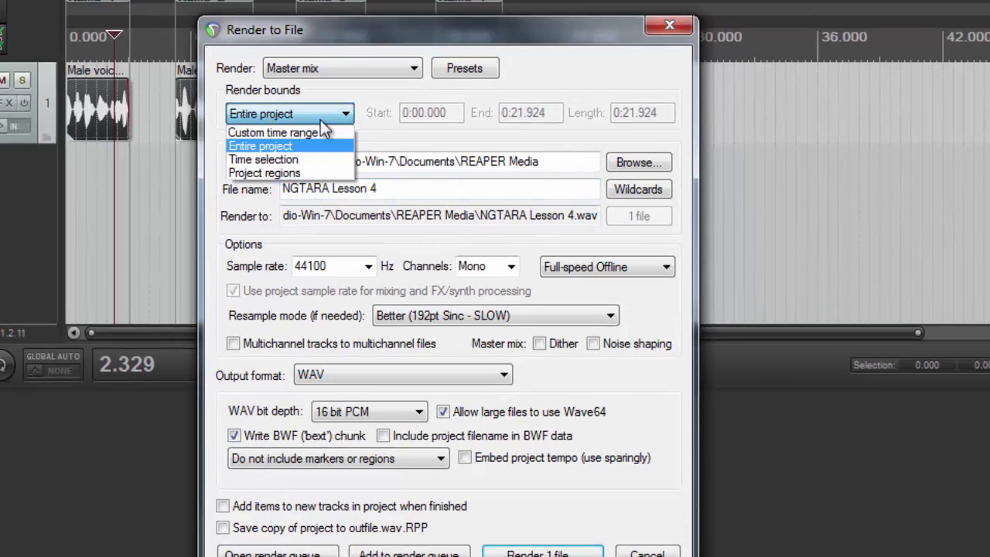
pyautogui.click(280, 169)
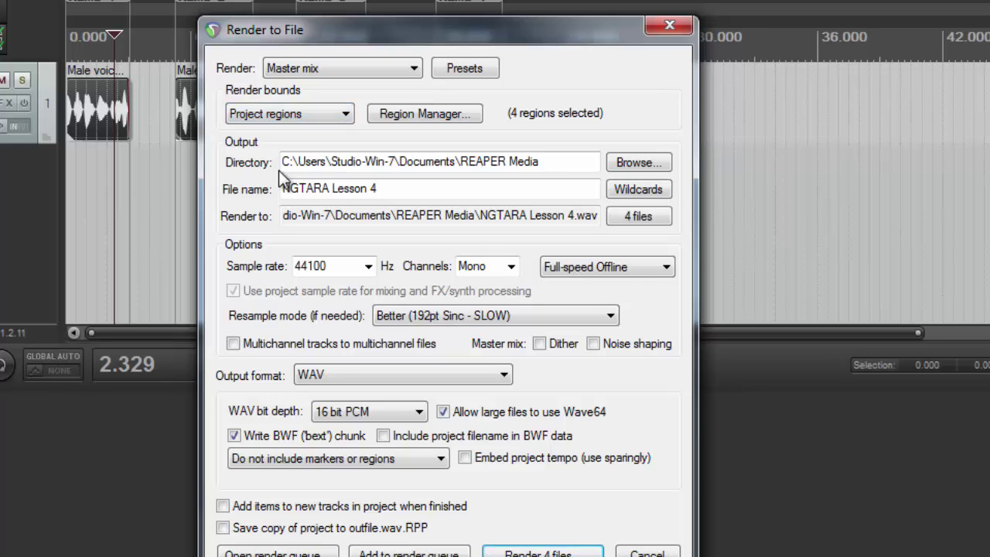
# Step: Replace the output file name with the $region wildcard and preview the four files
pyautogui.moveTo(379, 189); pyautogui.dragTo(240, 195)
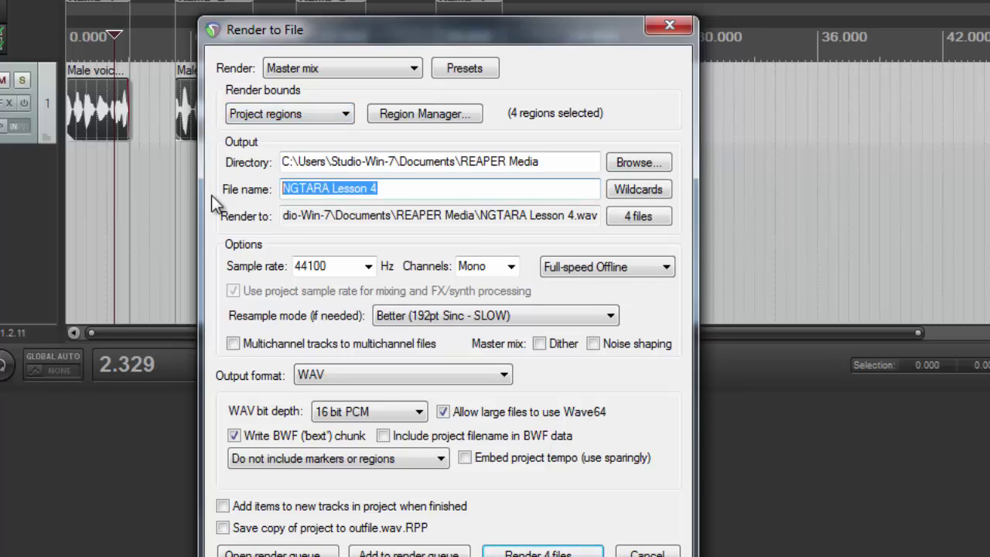
pyautogui.press('Delete')
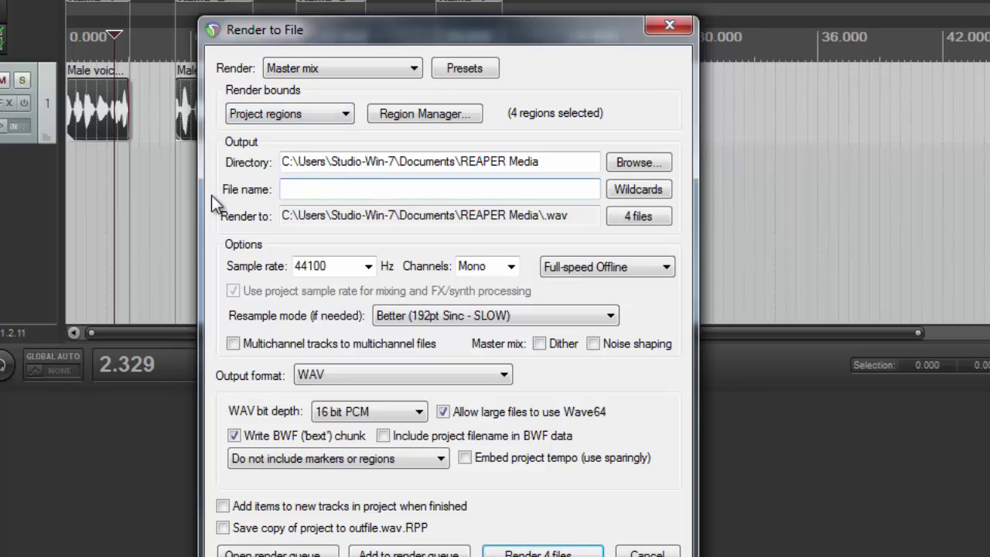
pyautogui.click(643, 190)
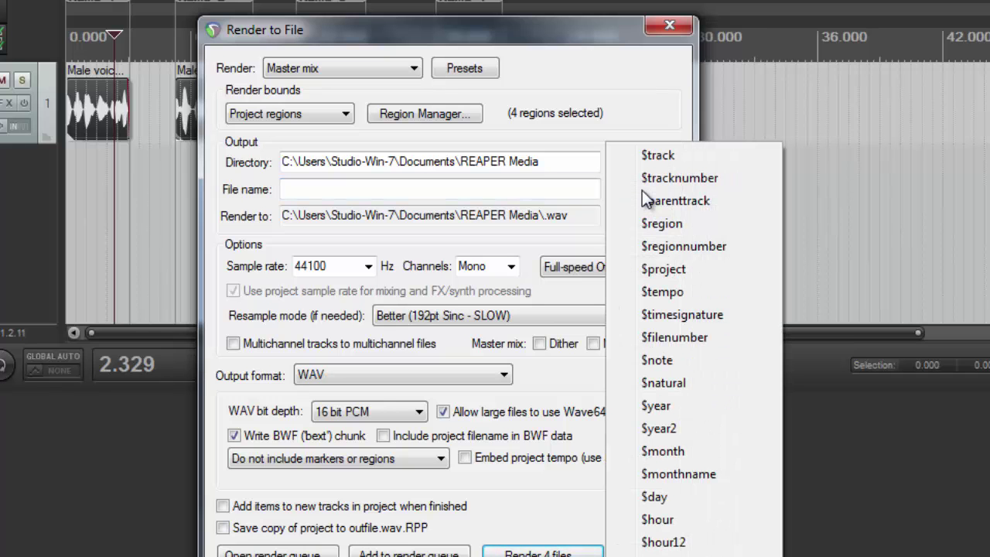
pyautogui.click(670, 224)
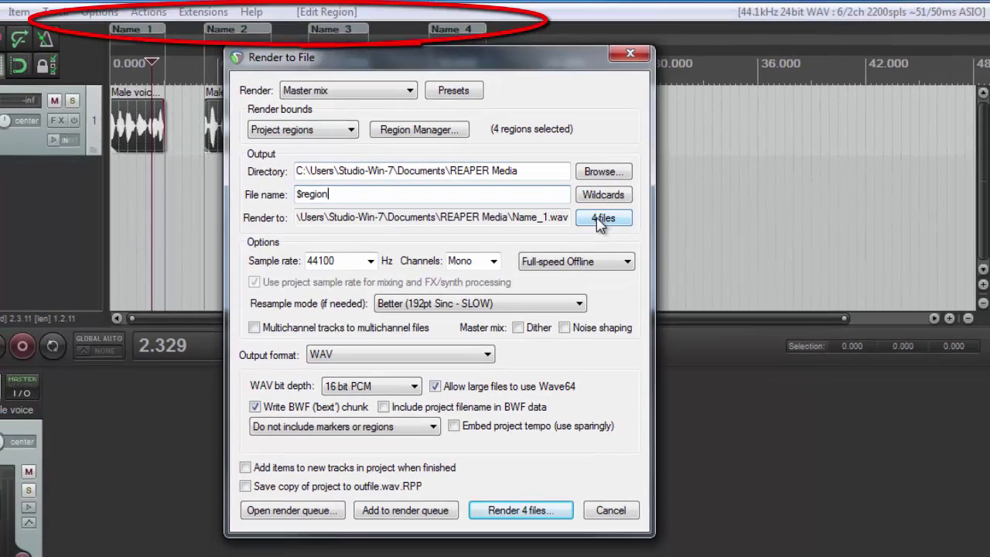
pyautogui.click(631, 232)
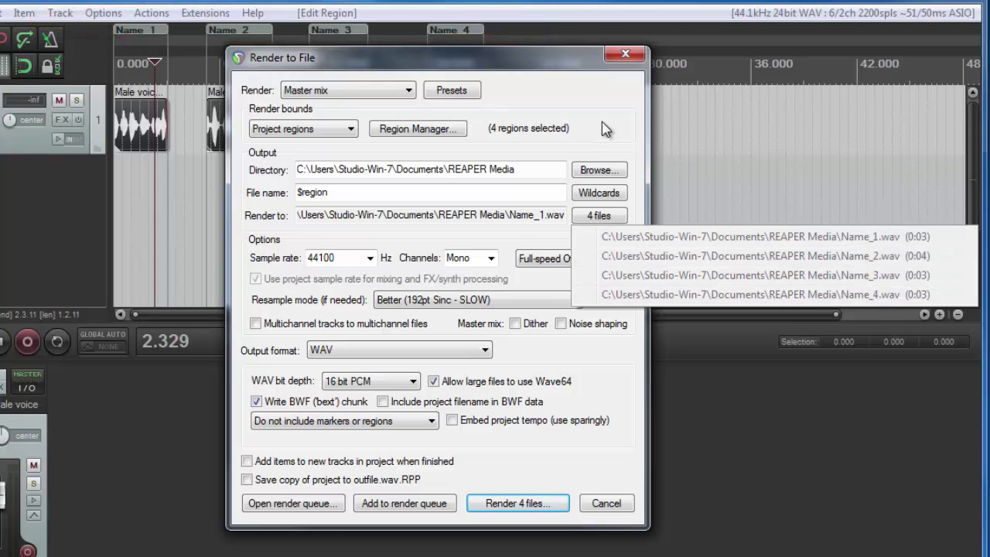
# Step: Render the four region WAVs and select Name_1 to Name_4 in Explorer
pyautogui.click(520, 505)
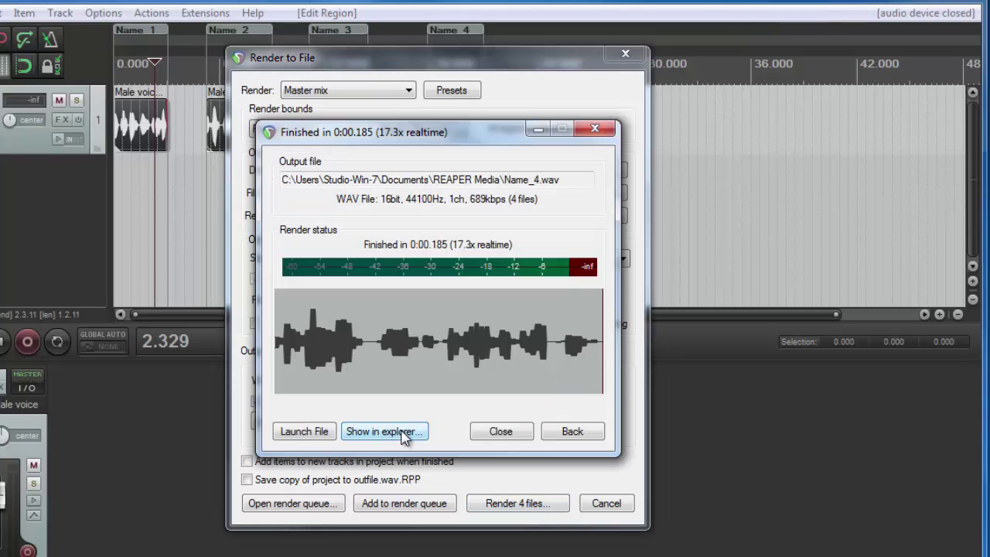
pyautogui.click(403, 433)
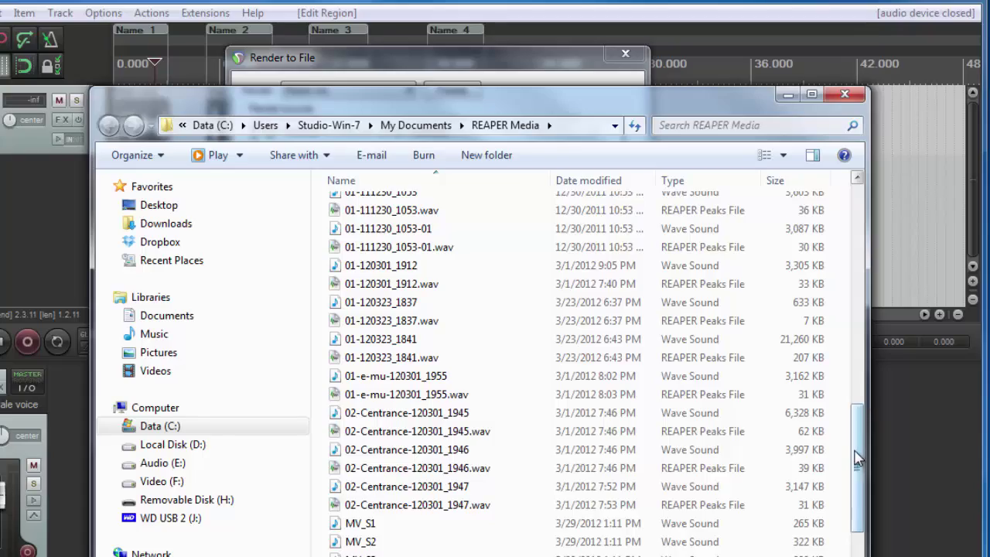
pyautogui.scroll(-2, 859, 434)
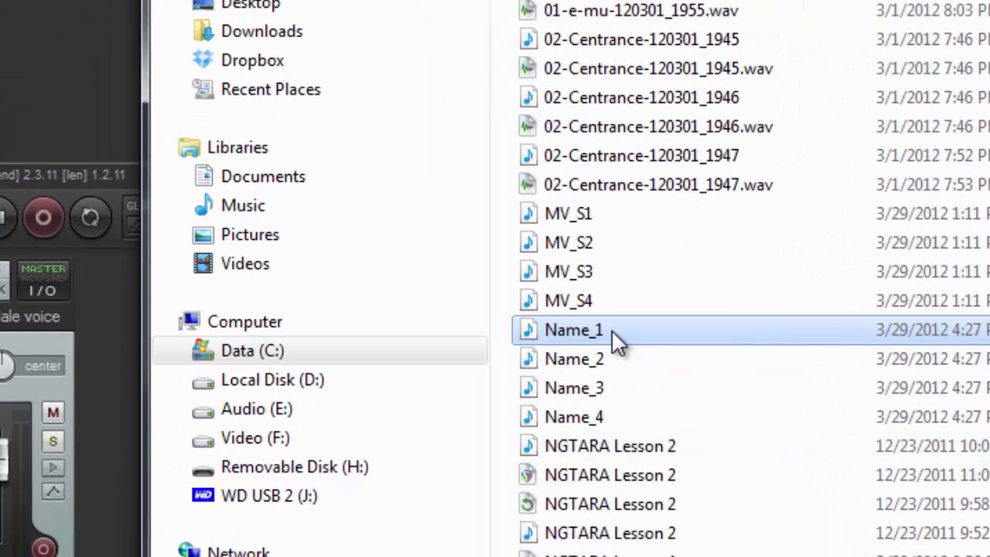
pyautogui.click(612, 331)
pyautogui.keyDown('shift'); pyautogui.click(624, 422); pyautogui.keyUp('shift')
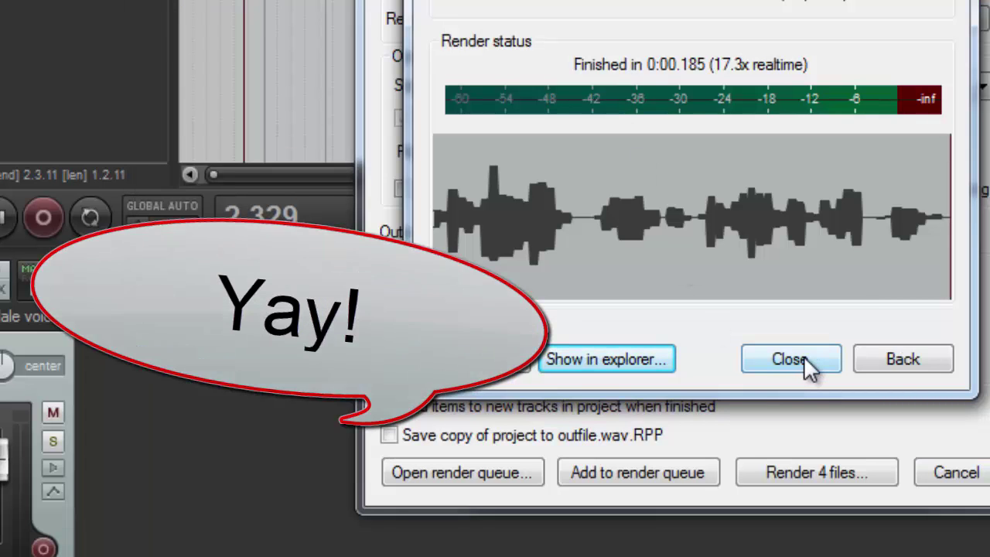
pyautogui.click(805, 362)
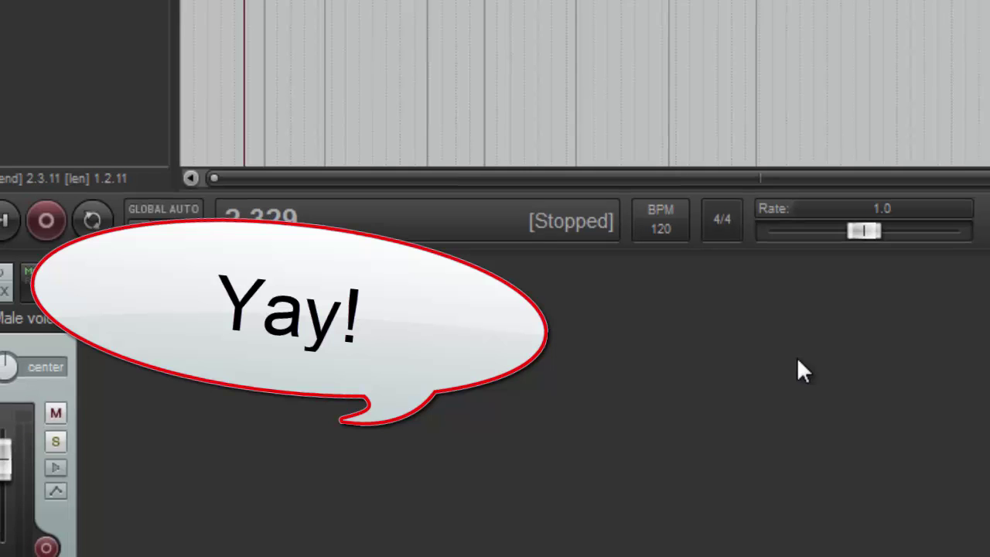